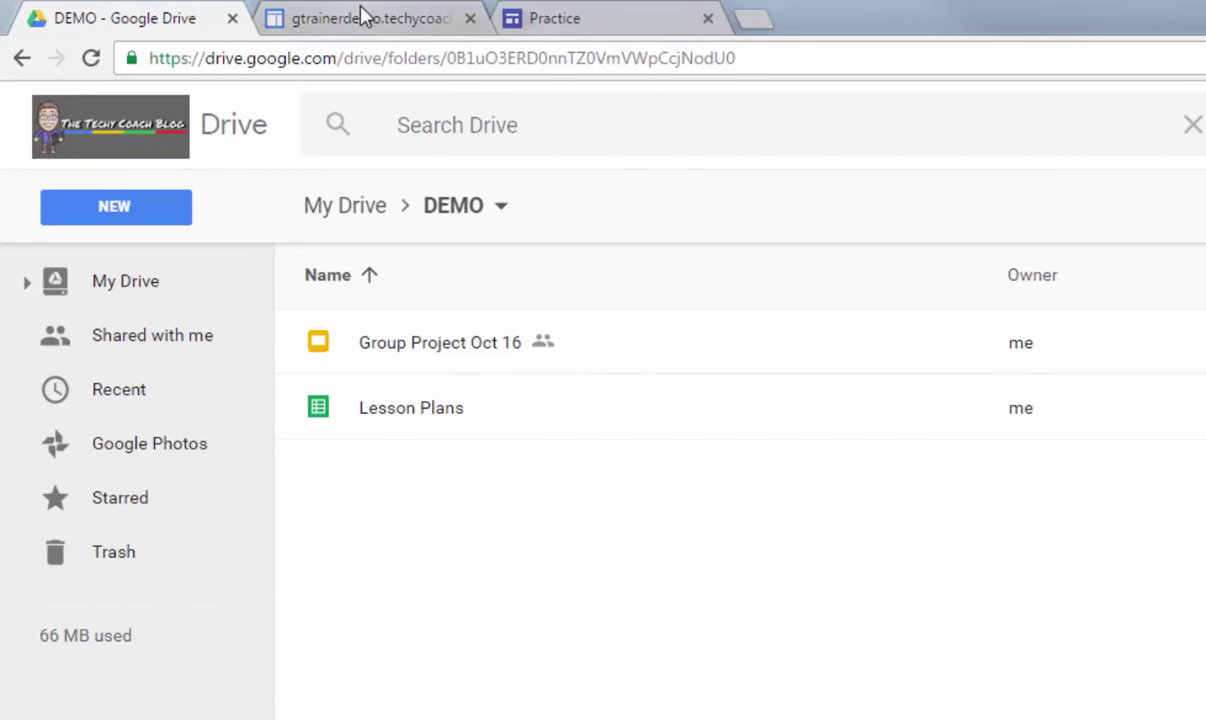
{"action": "left_click", "coordinate": [363, 16]}
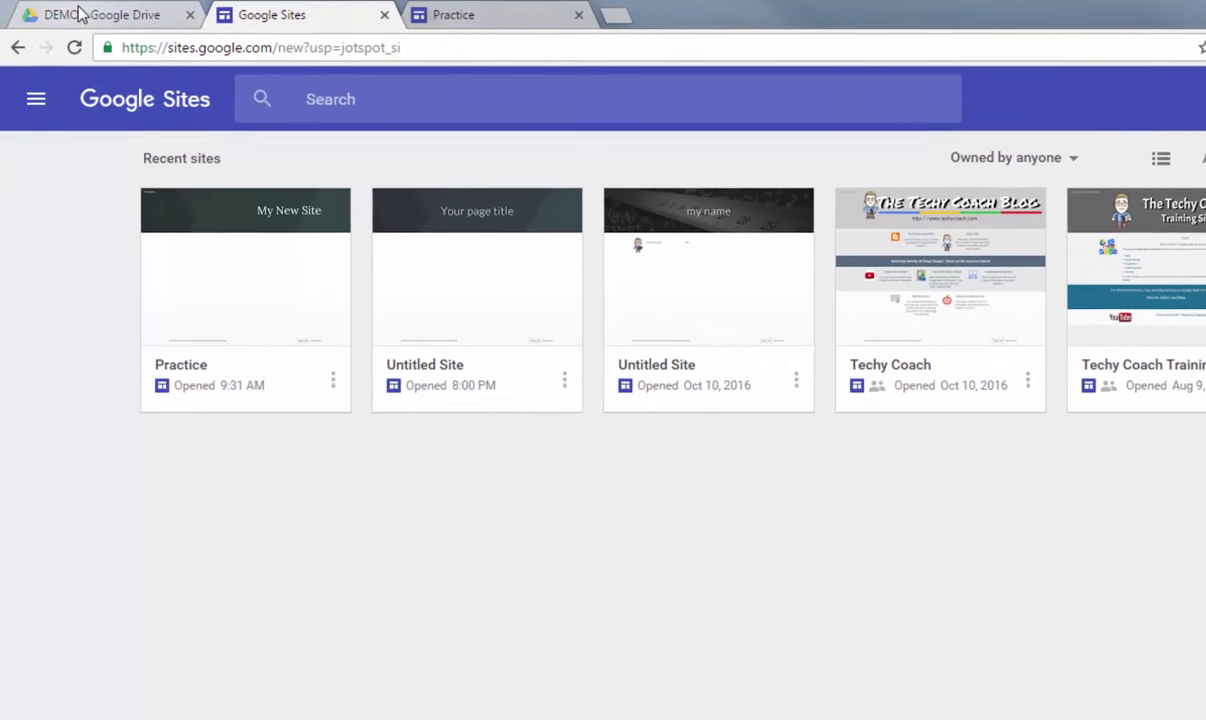
{"action": "left_click", "coordinate": [84, 13]}
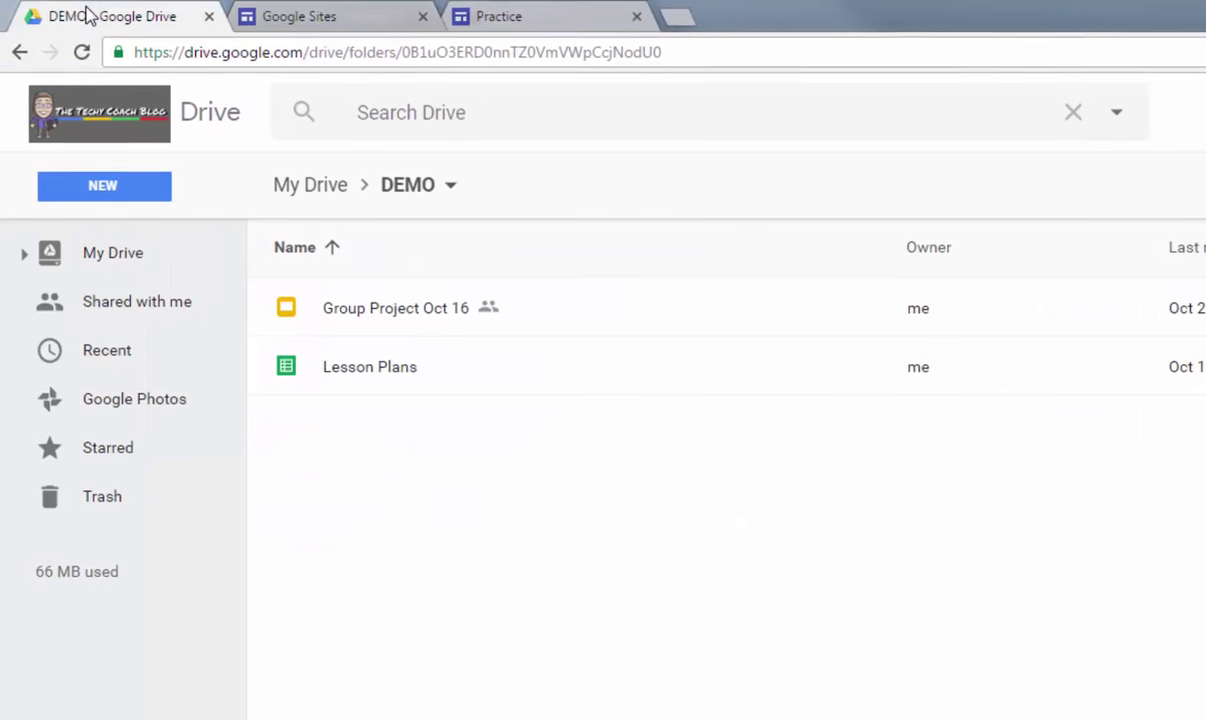
{"action": "left_click", "coordinate": [99, 190]}
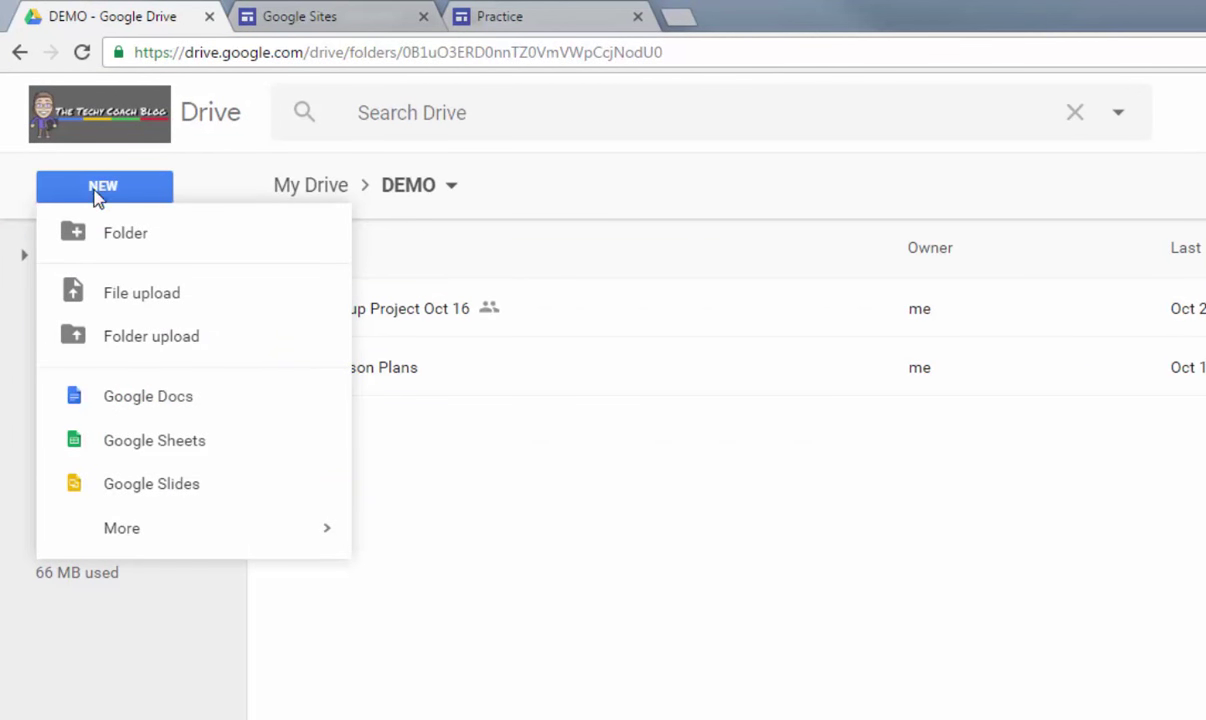
{"action": "mouse_move", "coordinate": [109, 536]}
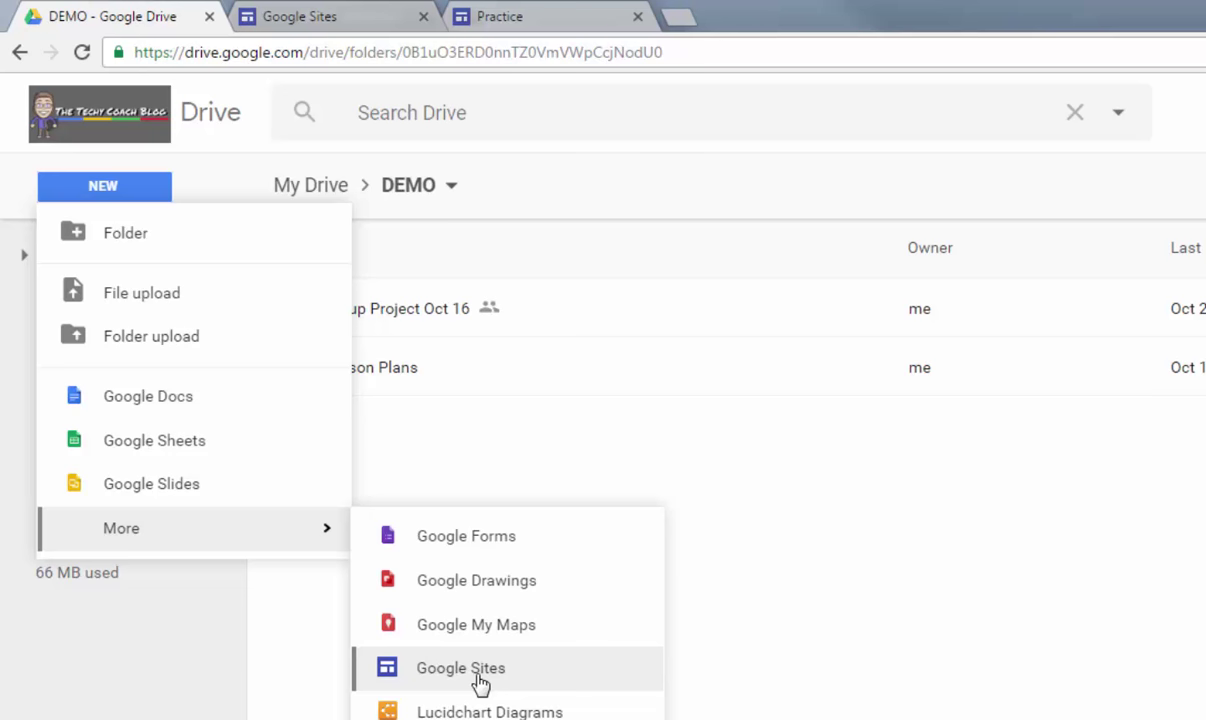
{"action": "left_click", "coordinate": [708, 630]}
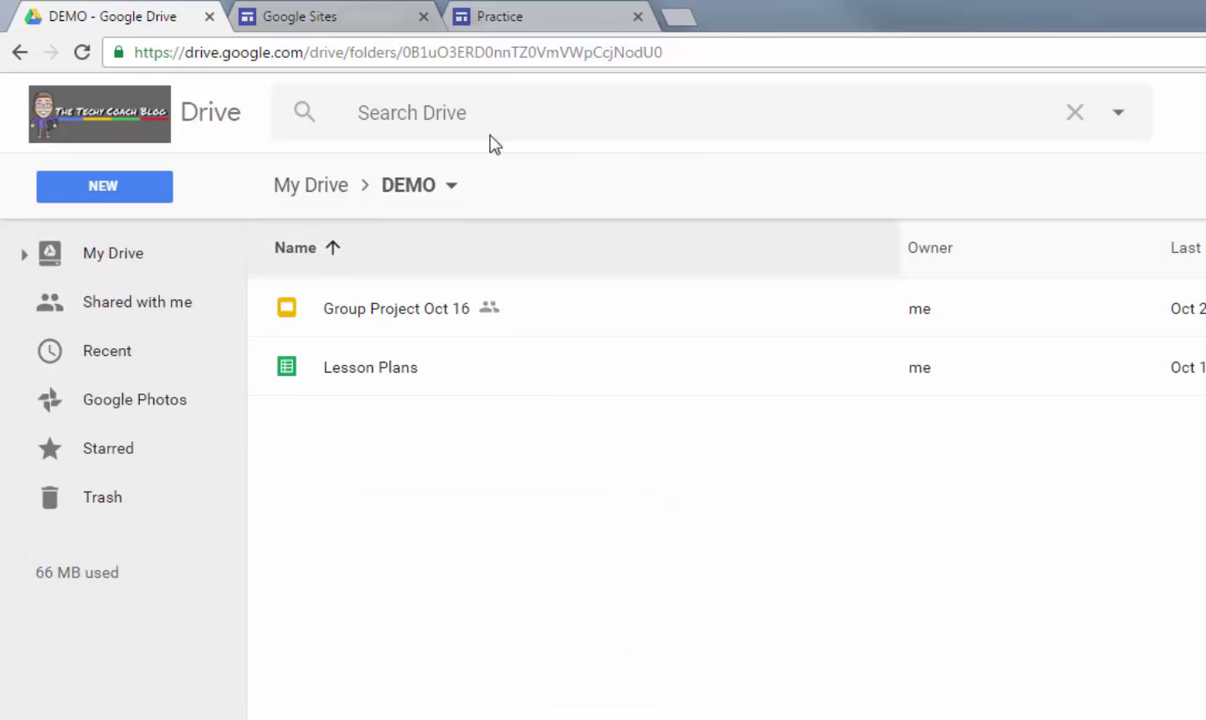
- Switch to the Practice site and change its header image to the gallery photo of the laptop, coffee cup and notebook
{"action": "left_click", "coordinate": [515, 22]}
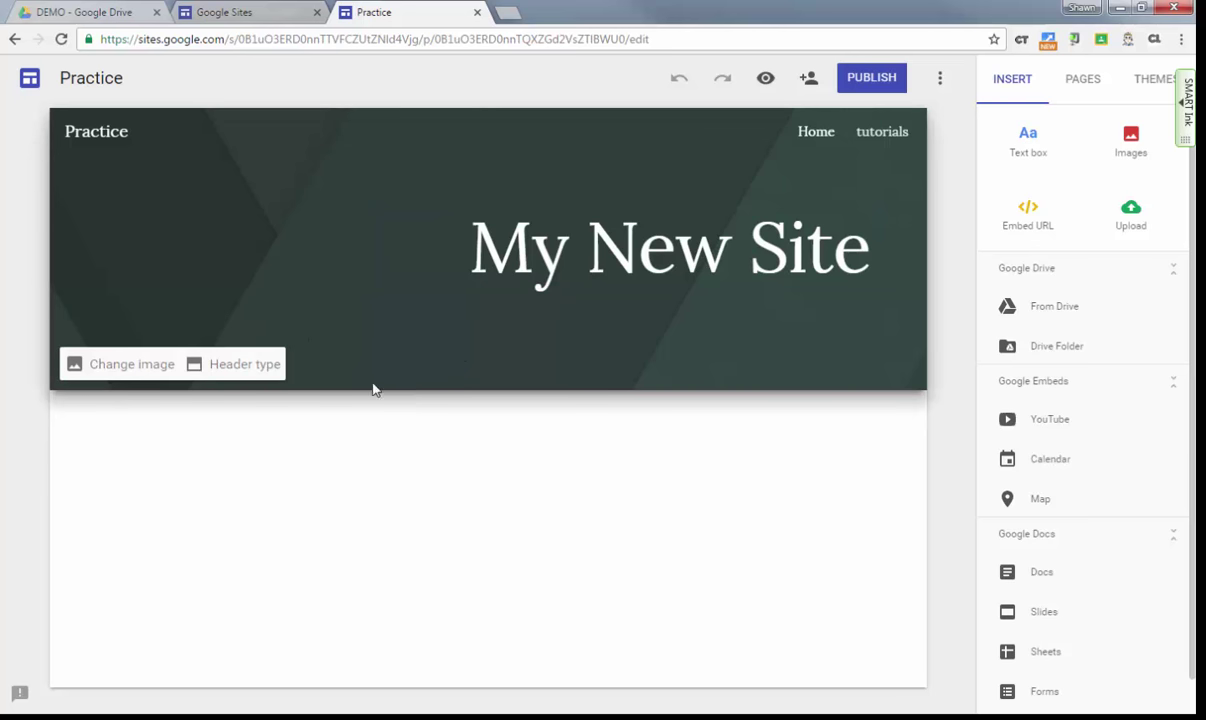
{"action": "left_click", "coordinate": [110, 366]}
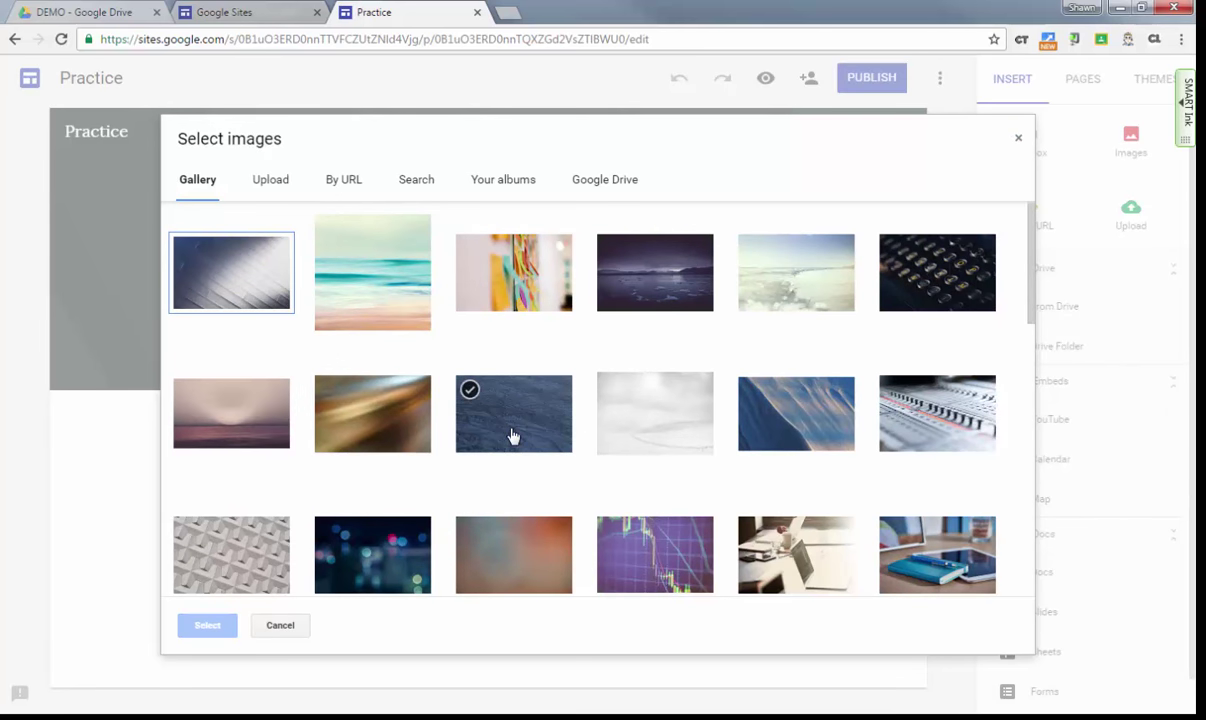
{"action": "scroll", "coordinate": [721, 366], "scroll_direction": "down", "scroll_amount": 3}
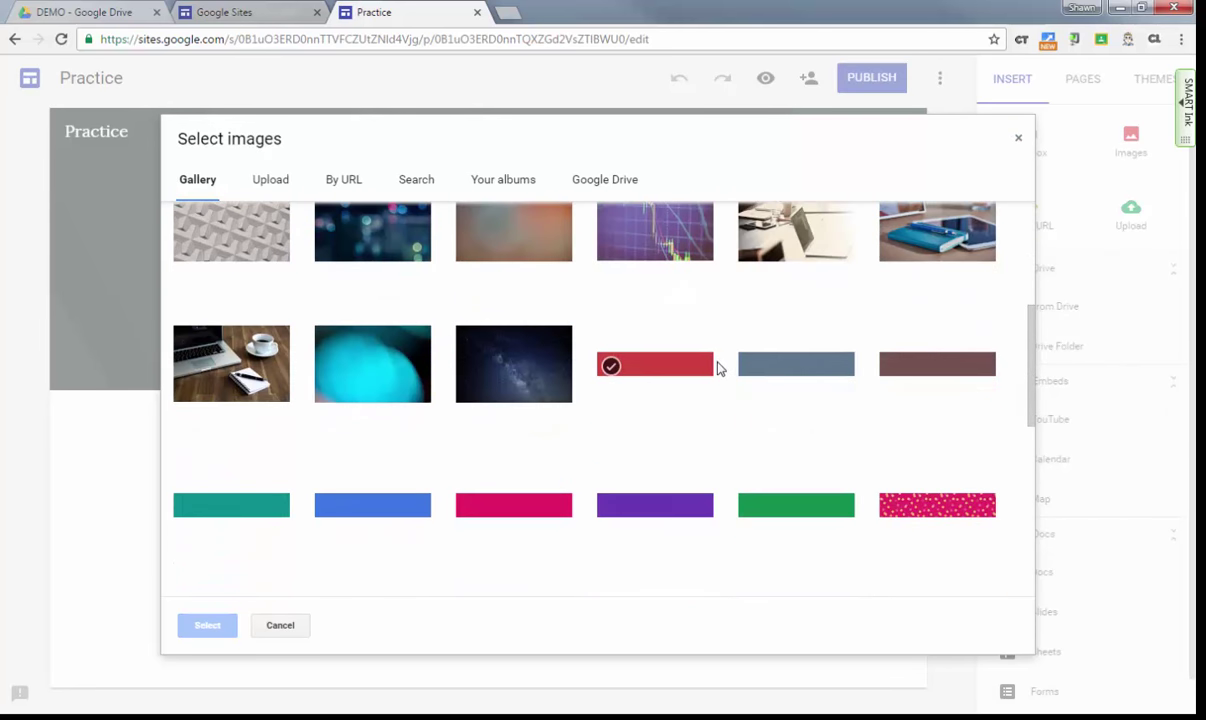
{"action": "scroll", "coordinate": [716, 368], "scroll_direction": "down", "scroll_amount": 1}
{"action": "left_click", "coordinate": [230, 277]}
{"action": "left_click", "coordinate": [207, 625]}
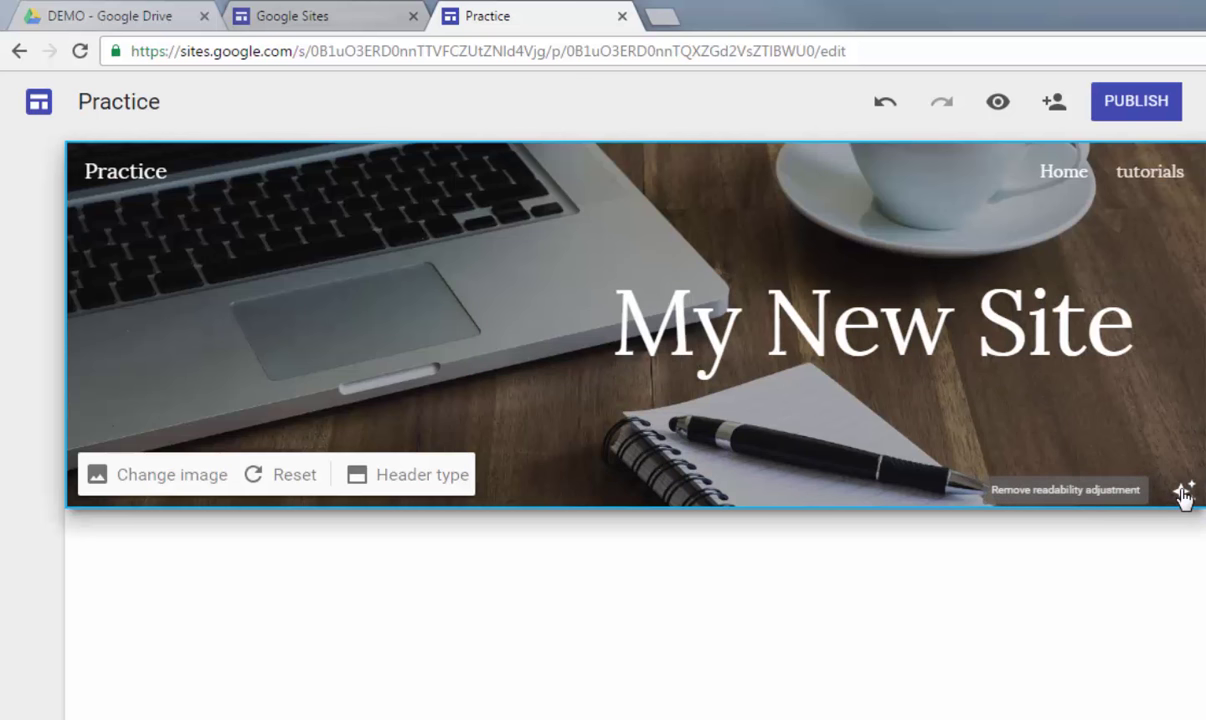
- Remove the header image's readability adjustment and apply it again
{"action": "left_click", "coordinate": [1183, 492]}
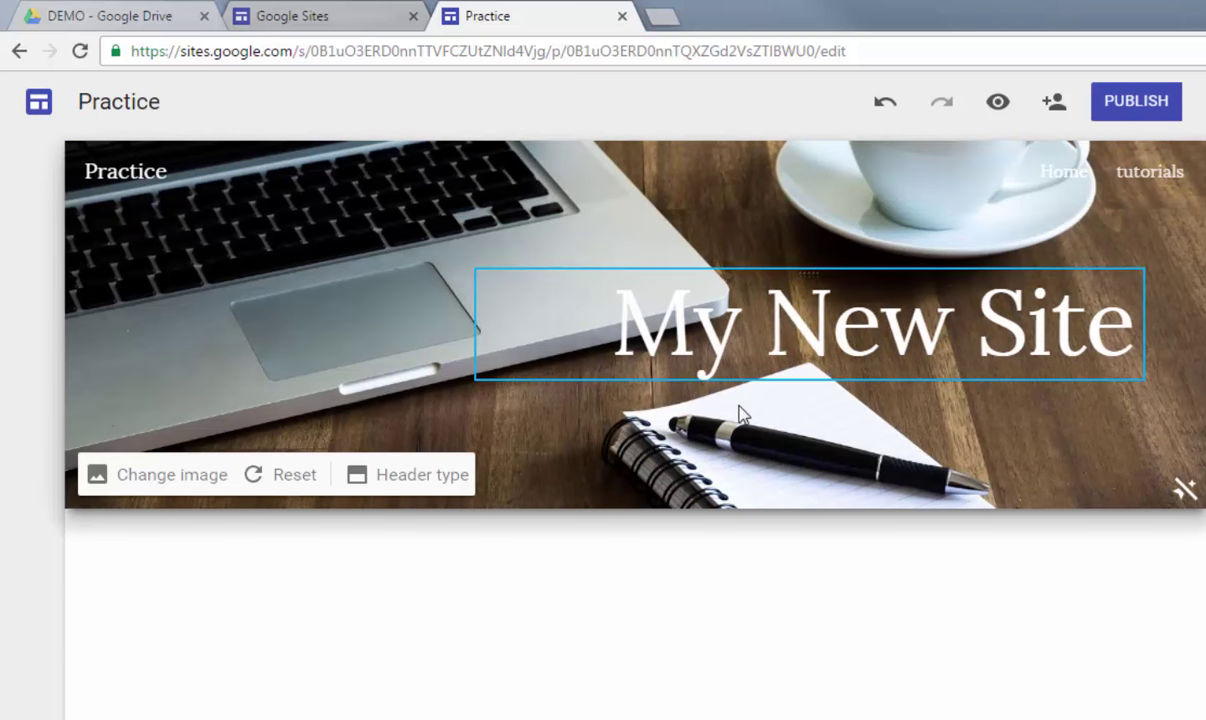
{"action": "left_click", "coordinate": [1179, 494]}
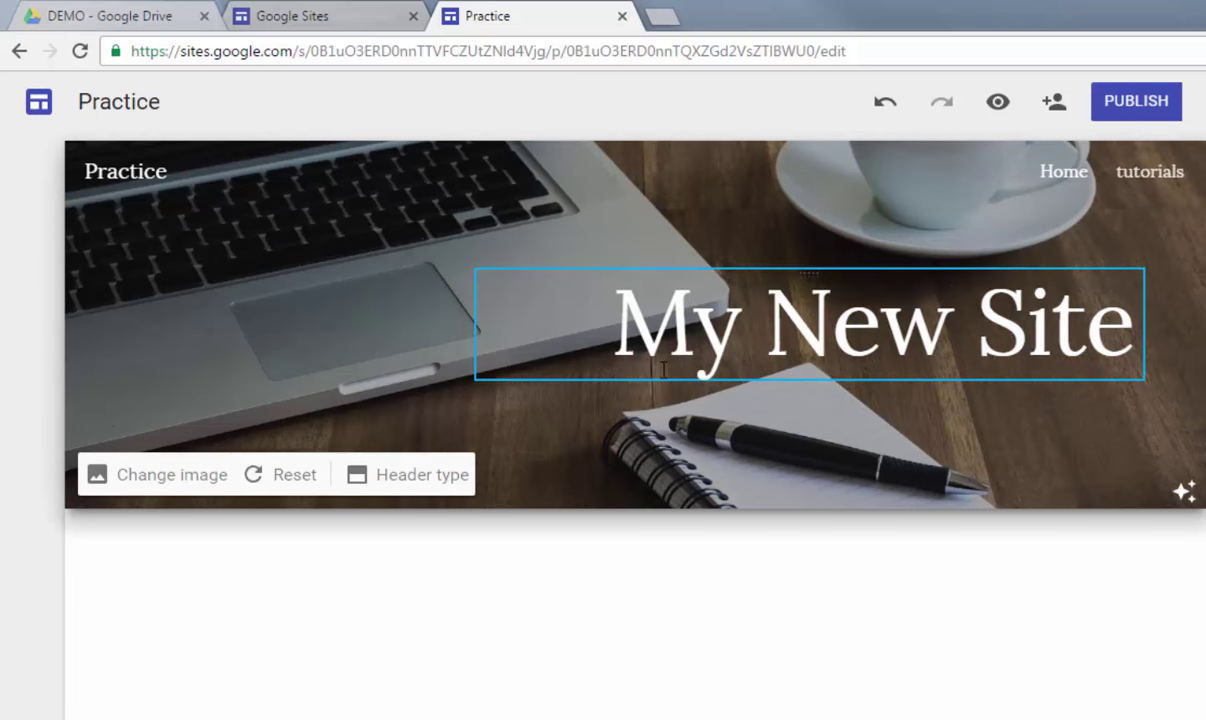
- Move the "My New Site" title toward the left half of the header, over the laptop
{"action": "left_click", "coordinate": [878, 348]}
{"action": "left_click_drag", "start_coordinate": [797, 272], "coordinate": [215, 280]}
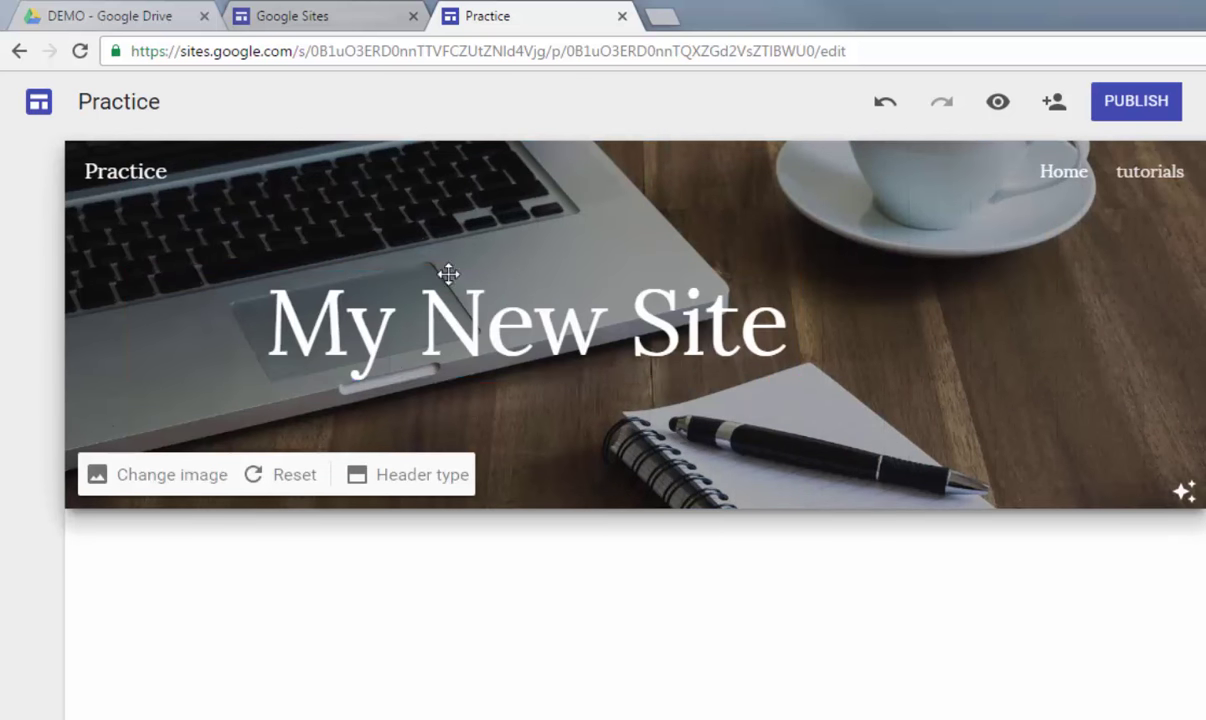
{"action": "left_click_drag", "start_coordinate": [460, 272], "coordinate": [275, 288]}
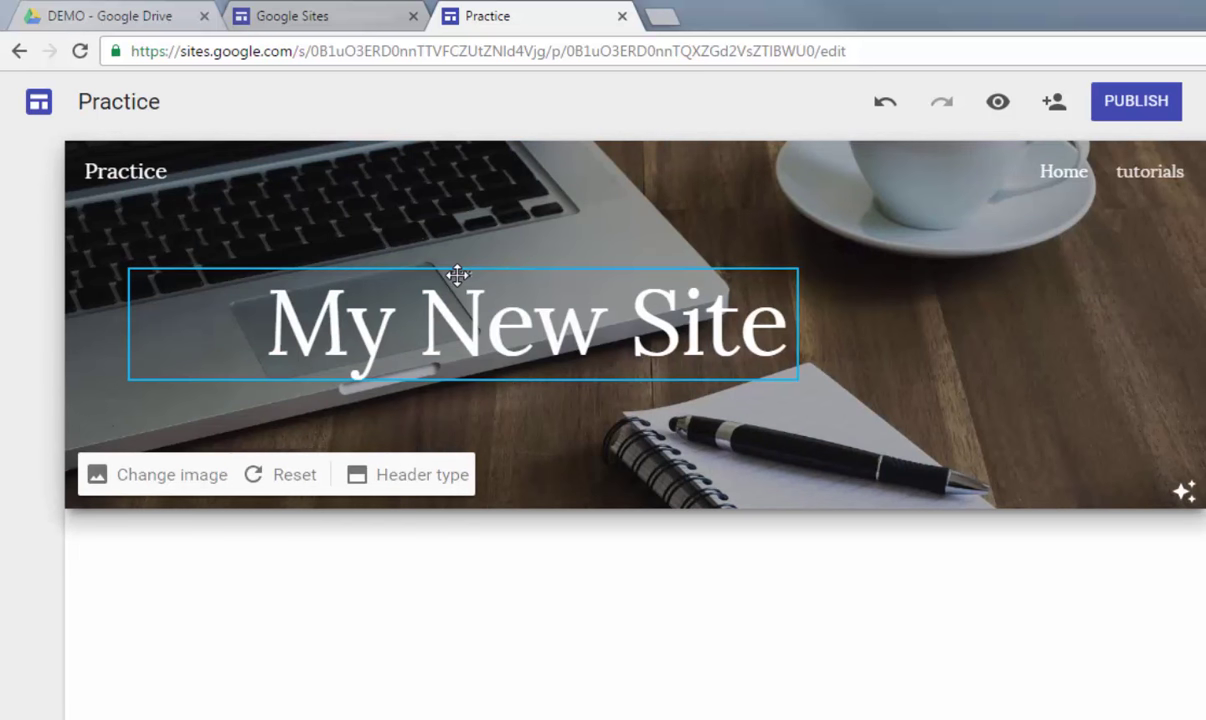
- Try the Large banner and Title only header types and return the header to Banner
{"action": "left_click", "coordinate": [409, 480]}
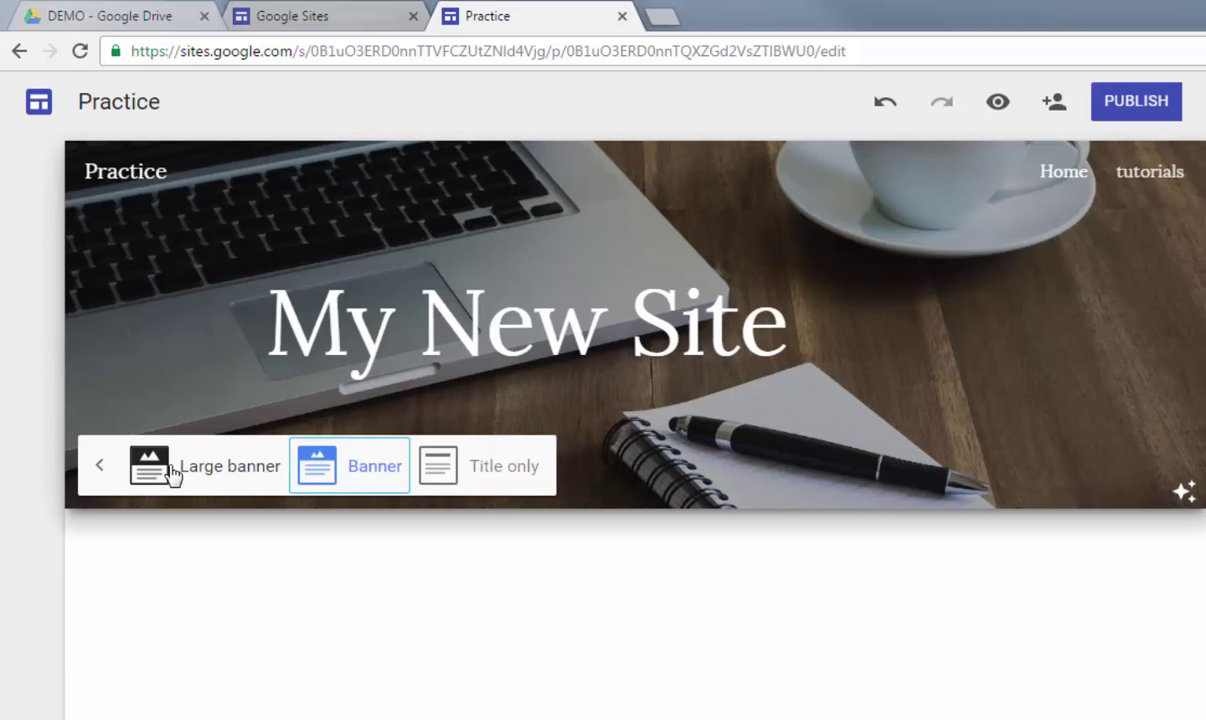
{"action": "left_click", "coordinate": [213, 472]}
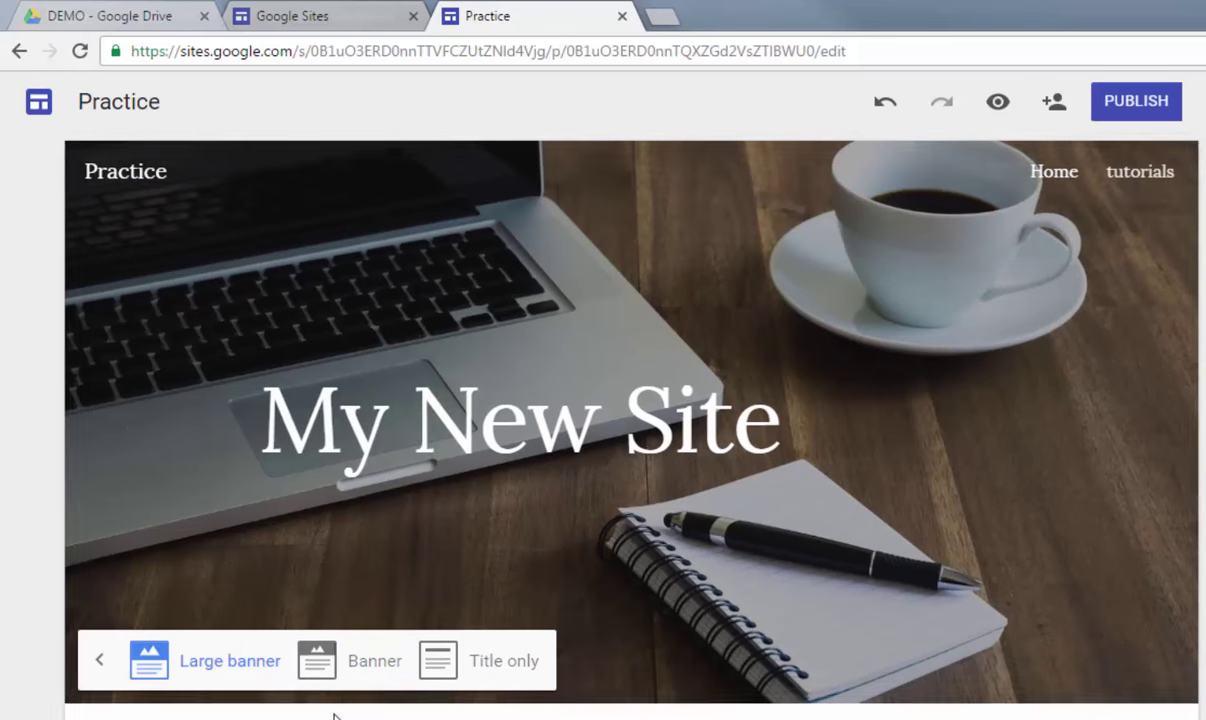
{"action": "left_click", "coordinate": [385, 660]}
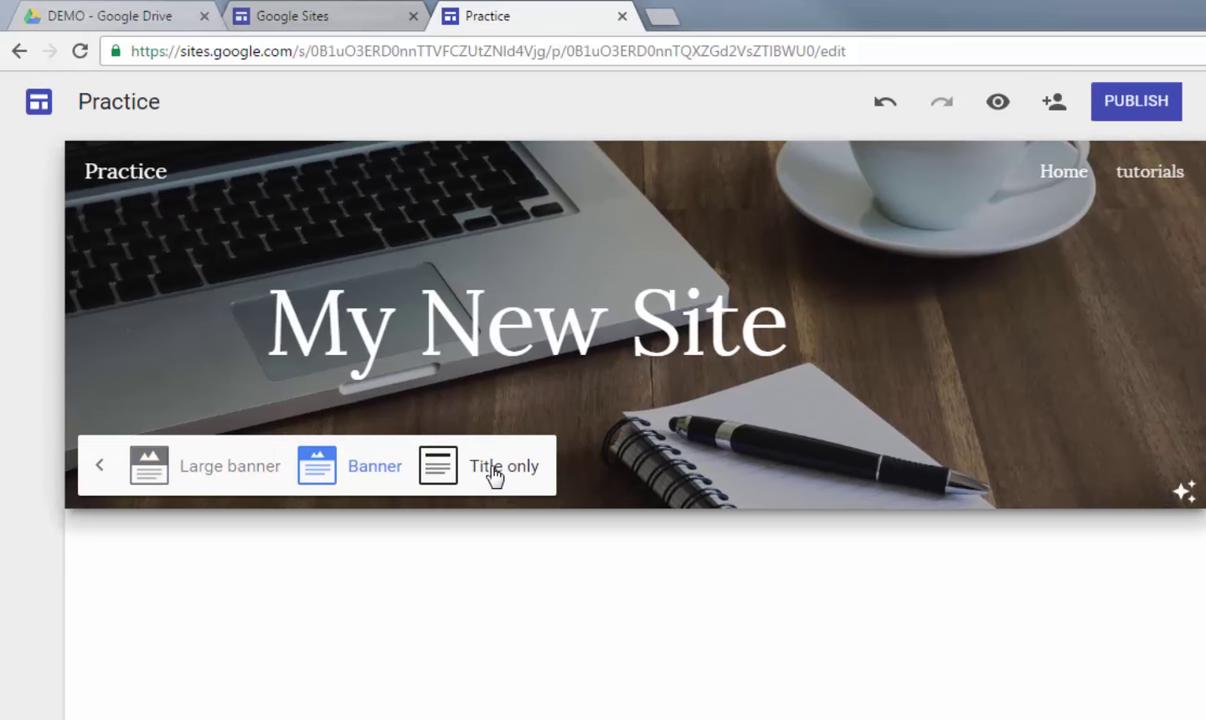
{"action": "left_click", "coordinate": [493, 476]}
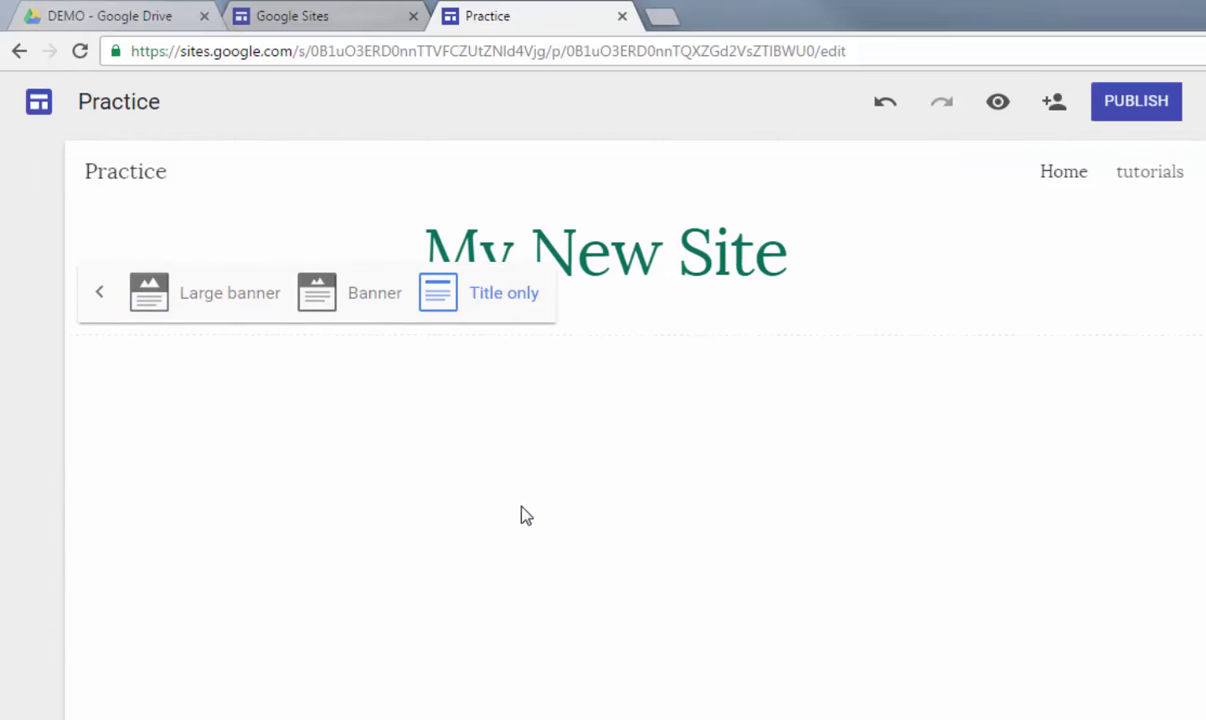
{"action": "left_click", "coordinate": [322, 297]}
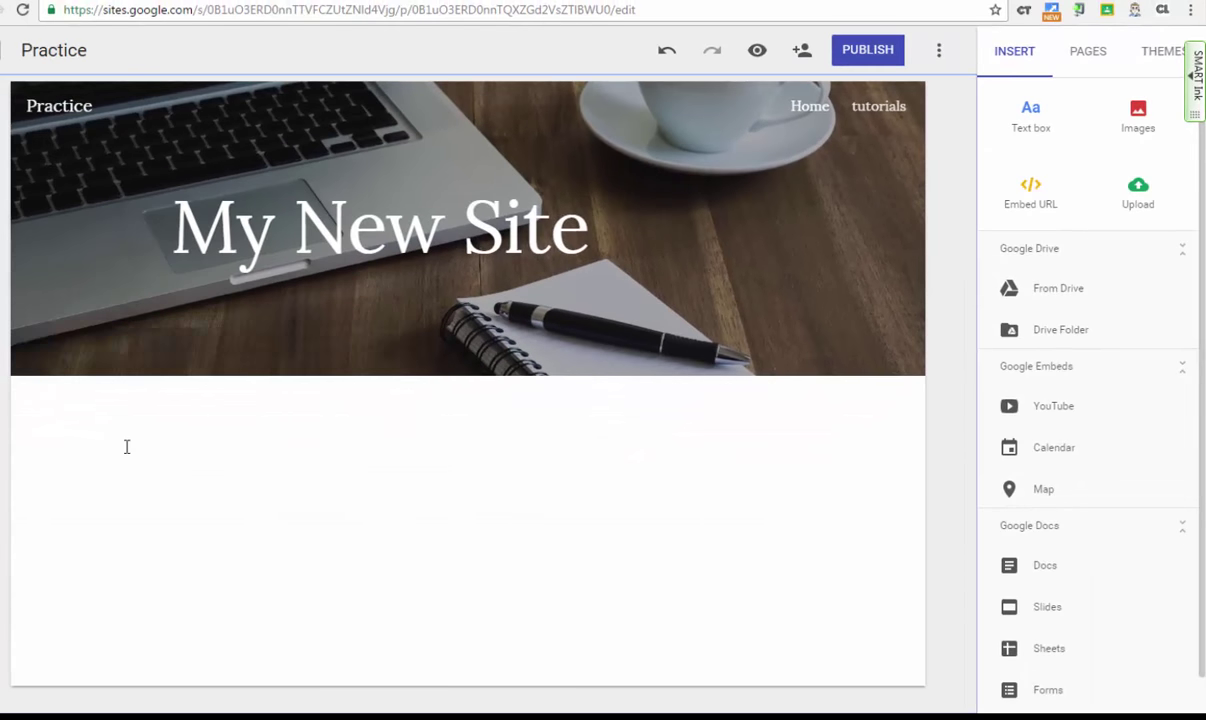
- Add a text box reading "Video Tutorials" below the header and narrow it to fit the text
{"action": "double_click", "coordinate": [127, 446]}
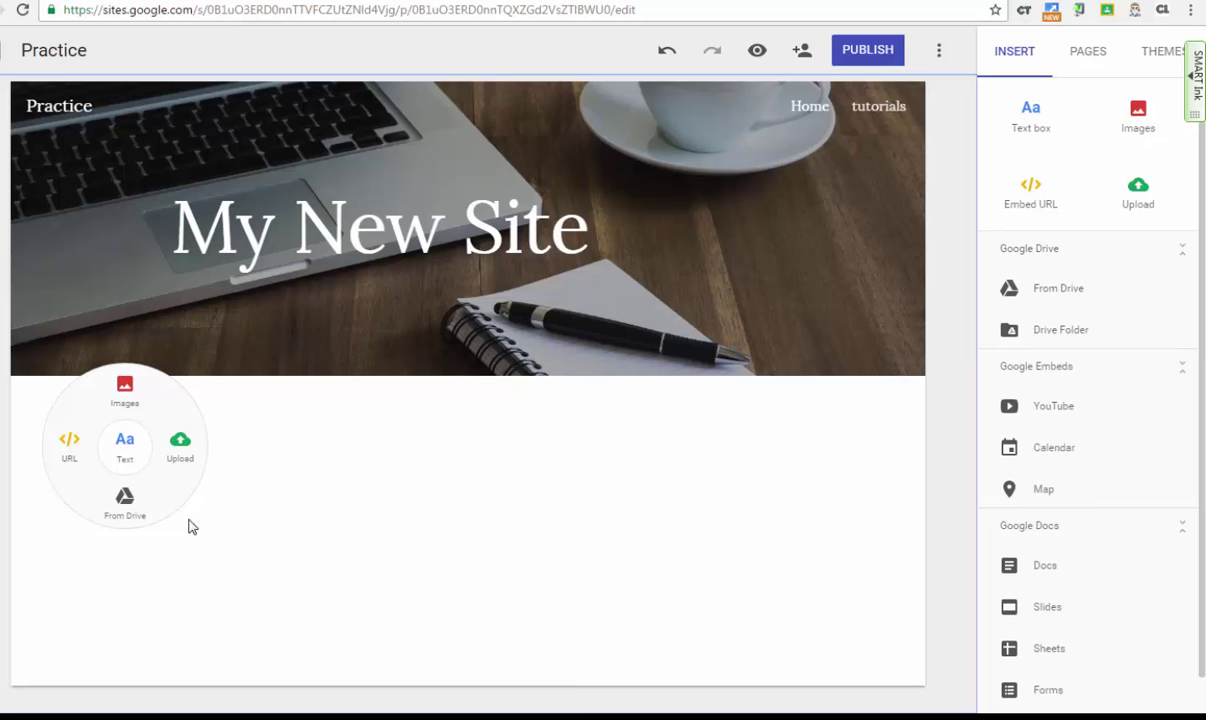
{"action": "left_click", "coordinate": [124, 447]}
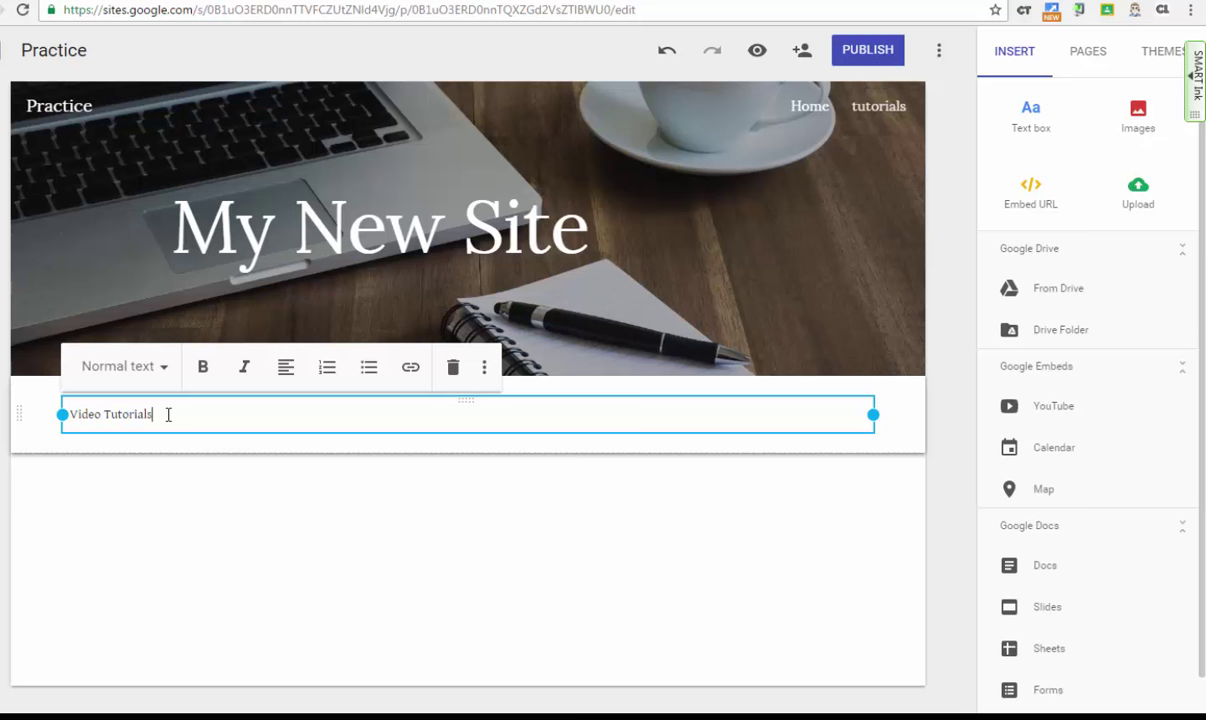
{"action": "left_click_drag", "start_coordinate": [873, 414], "coordinate": [263, 438]}
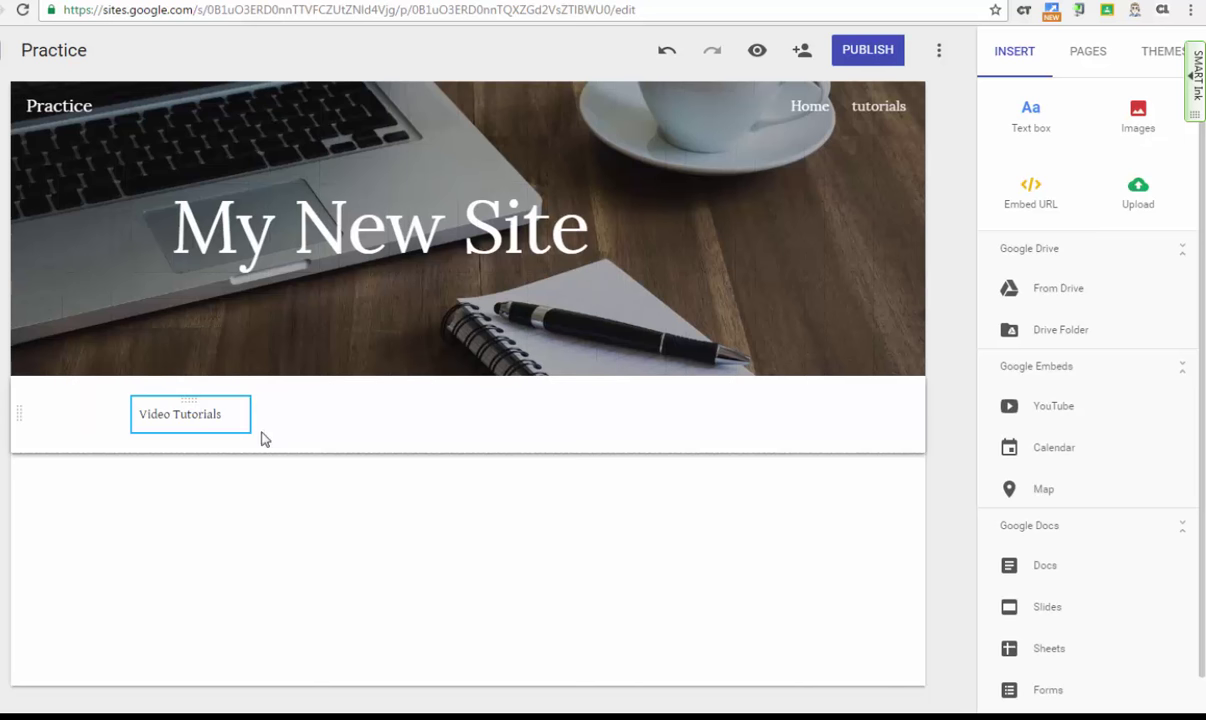
- Format the "Video Tutorials" text as a Heading, keeping its left alignment
{"action": "left_click", "coordinate": [198, 412]}
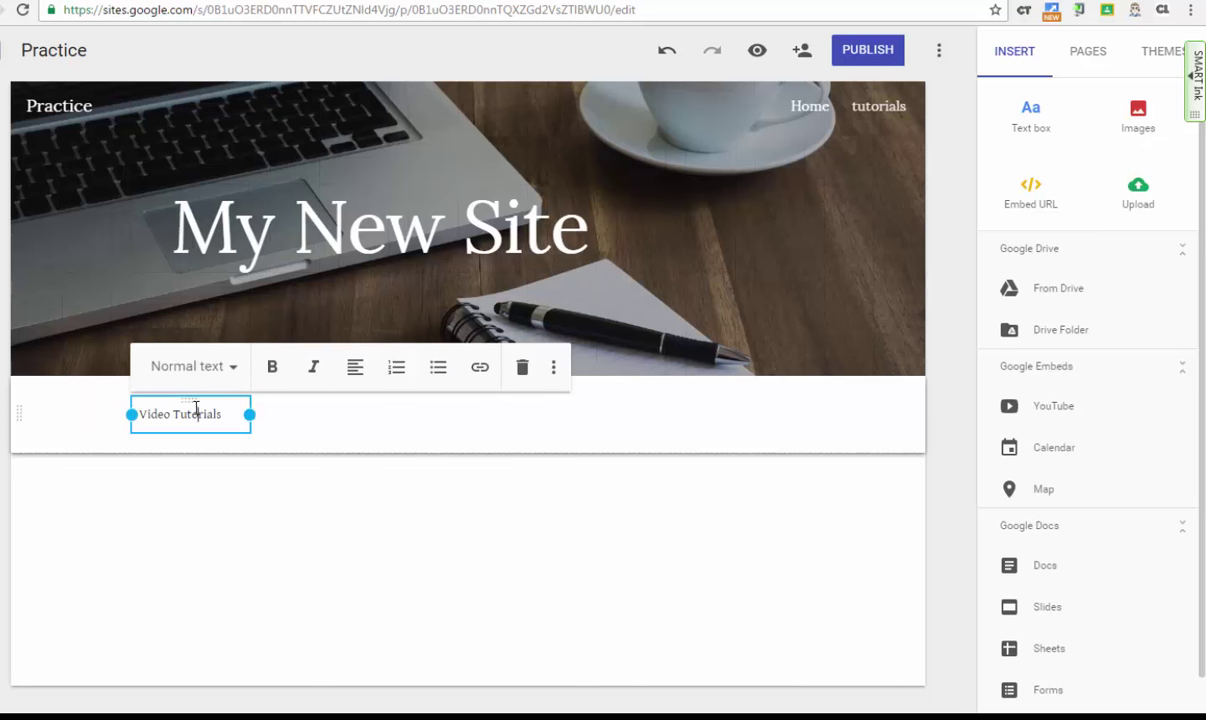
{"action": "left_click", "coordinate": [239, 373]}
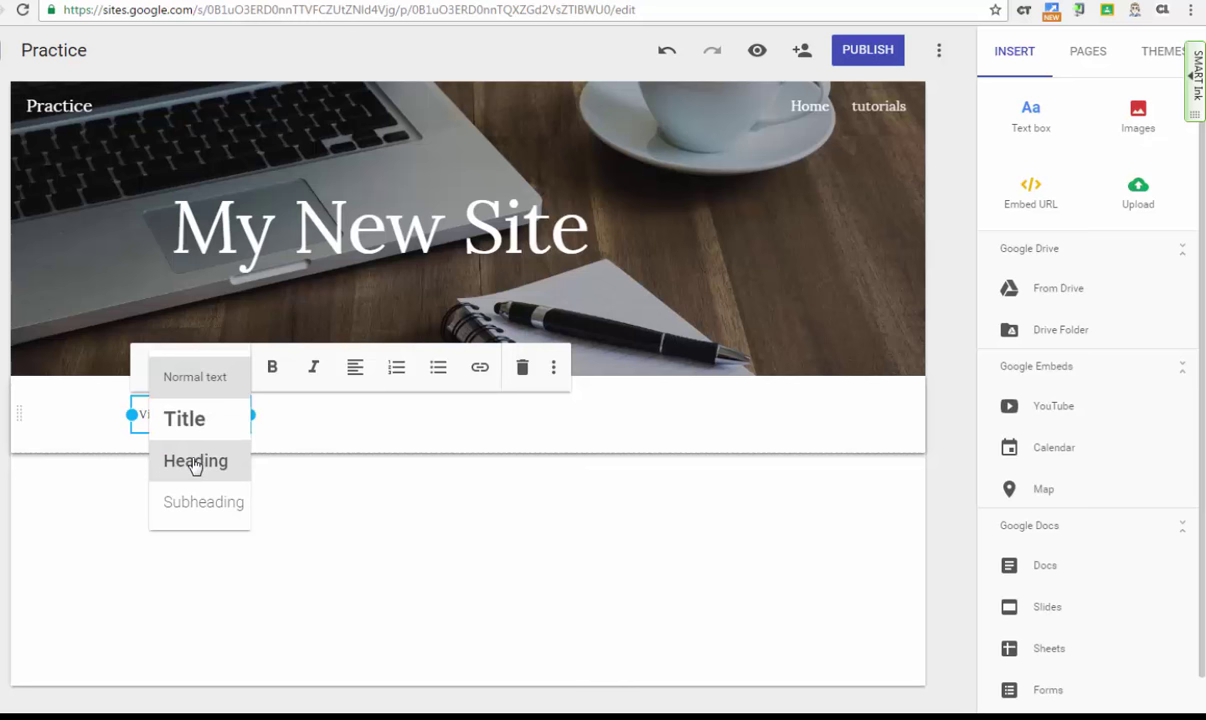
{"action": "left_click", "coordinate": [195, 464]}
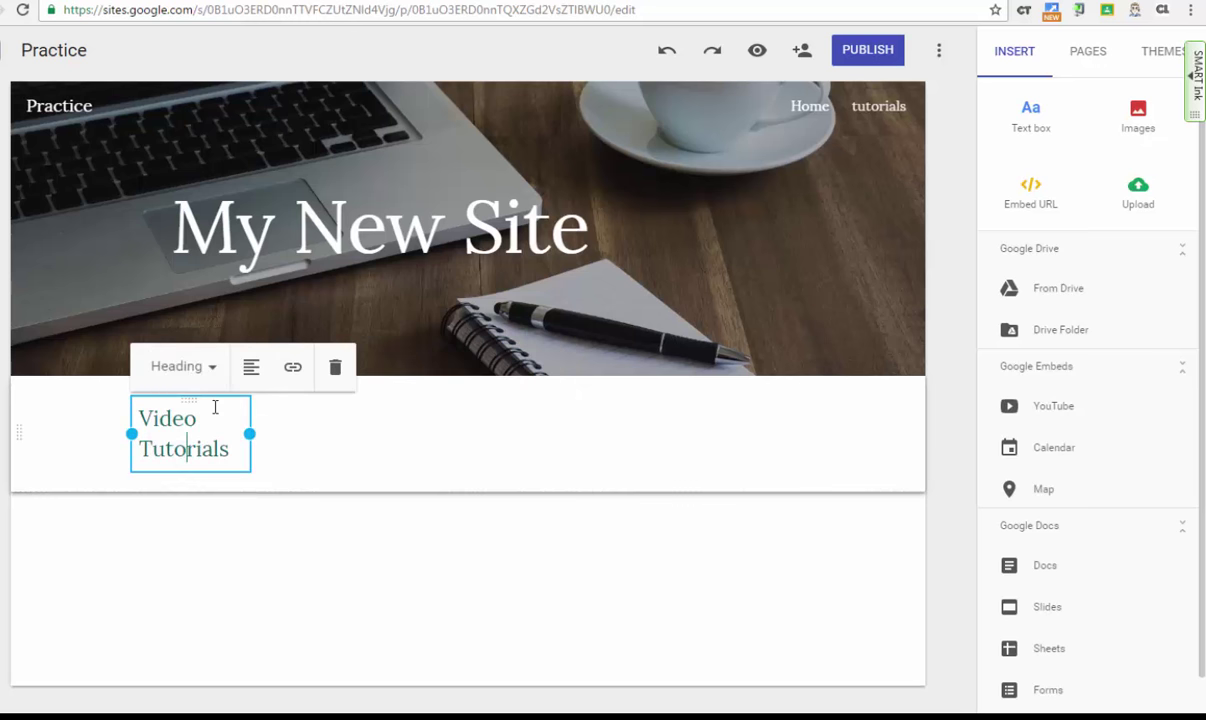
{"action": "left_click", "coordinate": [252, 368]}
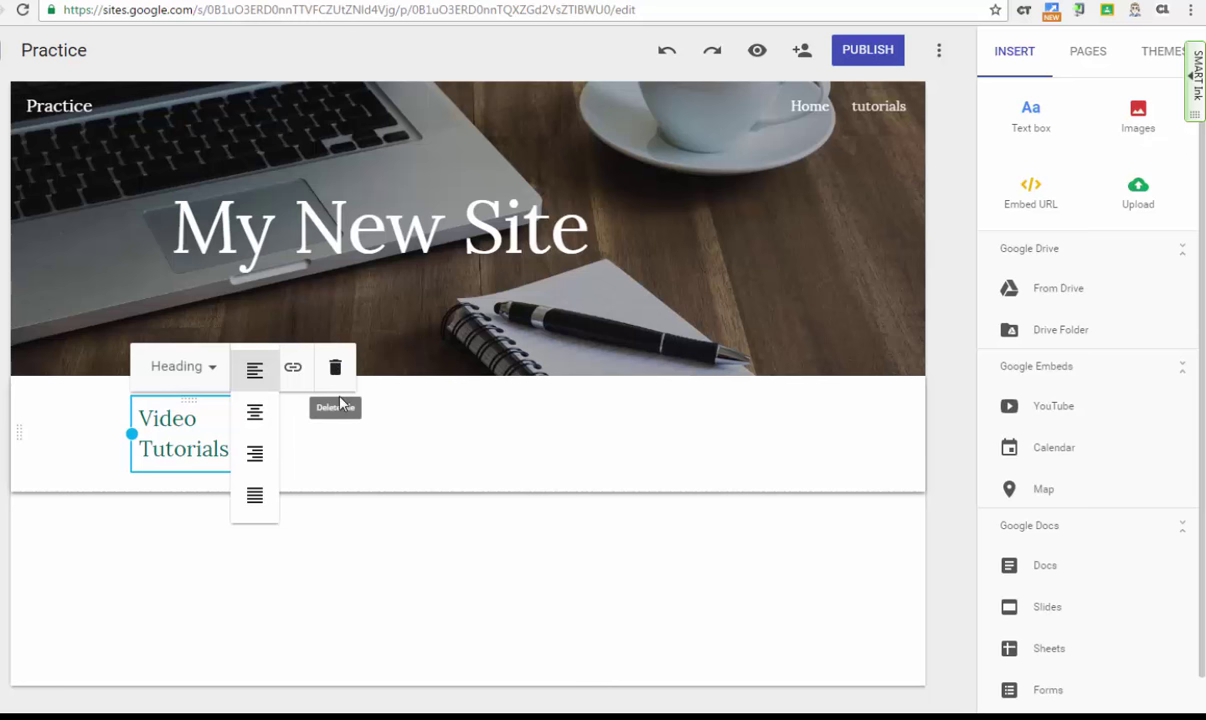
{"action": "left_click", "coordinate": [28, 460]}
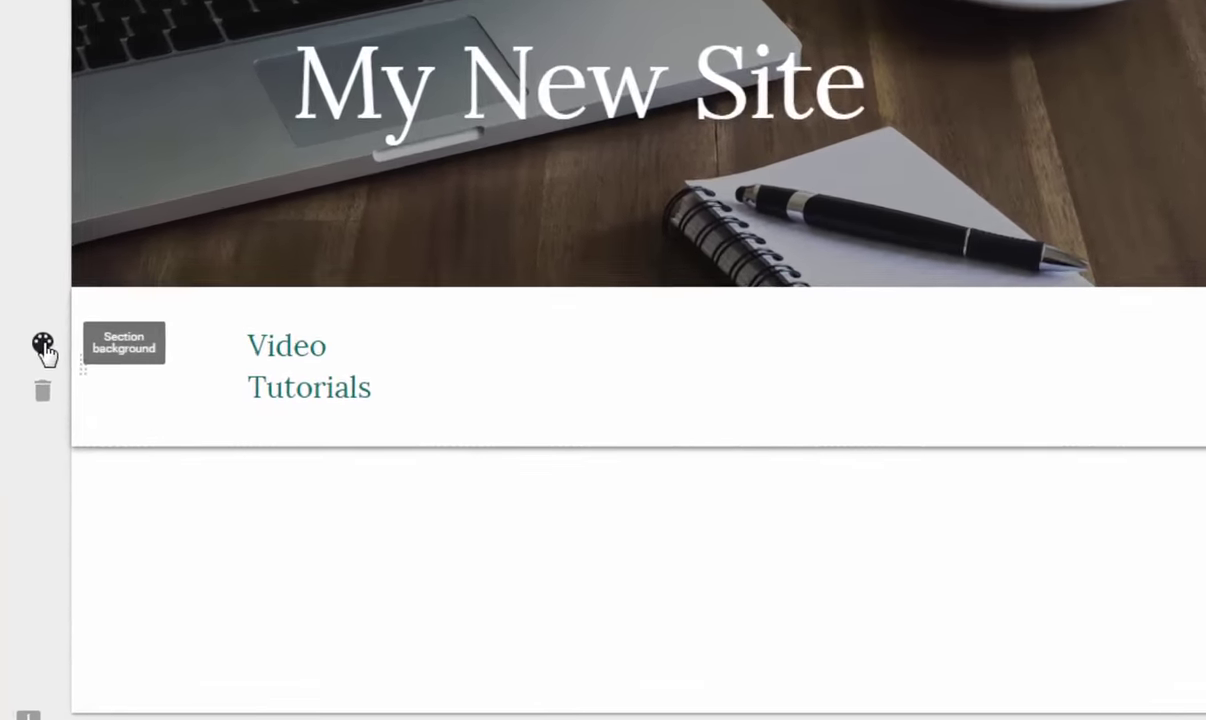
- Set the background style of the Video Tutorials section to Emphasis 2
{"action": "left_click", "coordinate": [30, 432]}
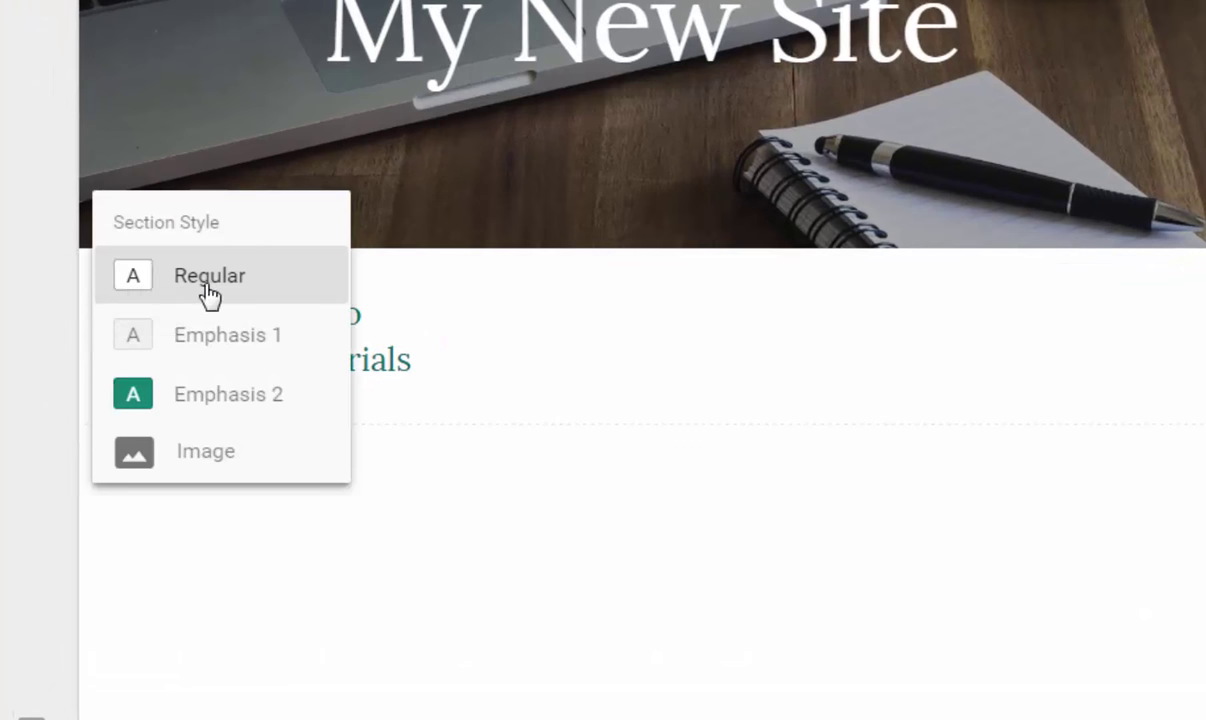
{"action": "left_click", "coordinate": [263, 400]}
{"action": "left_click", "coordinate": [302, 473]}
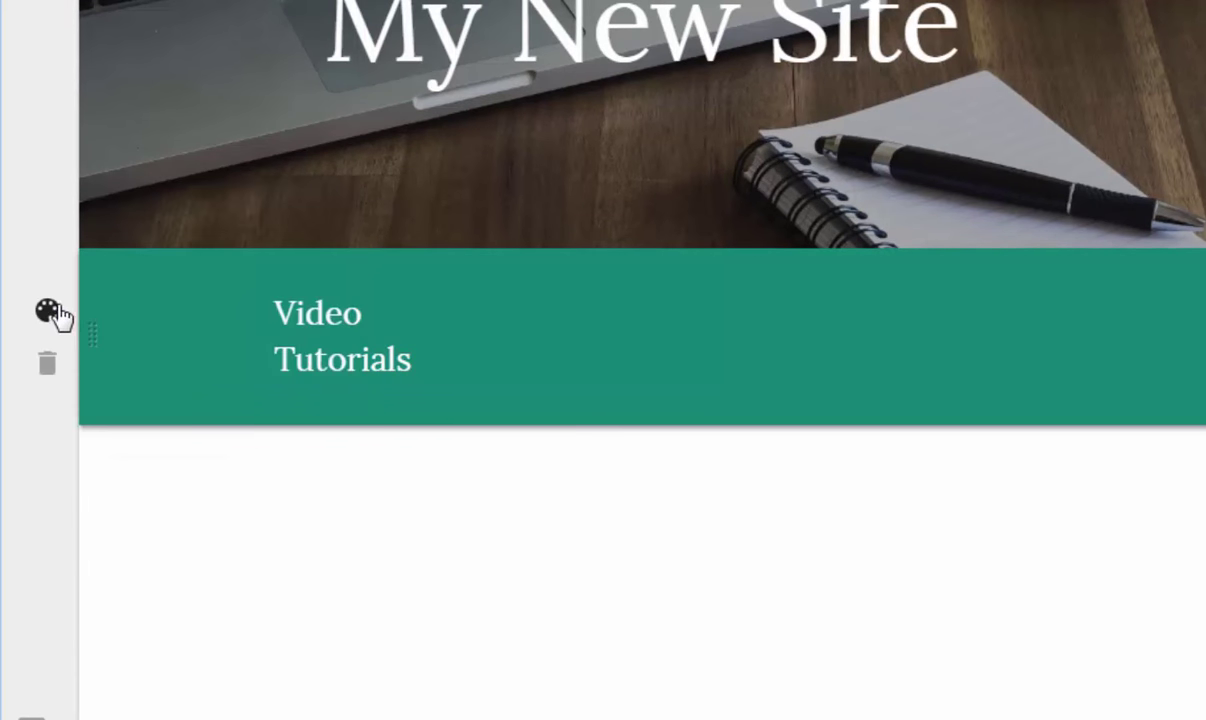
- Try the gallery photo of the blue notebook and tablet as the Video Tutorials section background
{"action": "left_click", "coordinate": [52, 313]}
{"action": "left_click", "coordinate": [124, 477]}
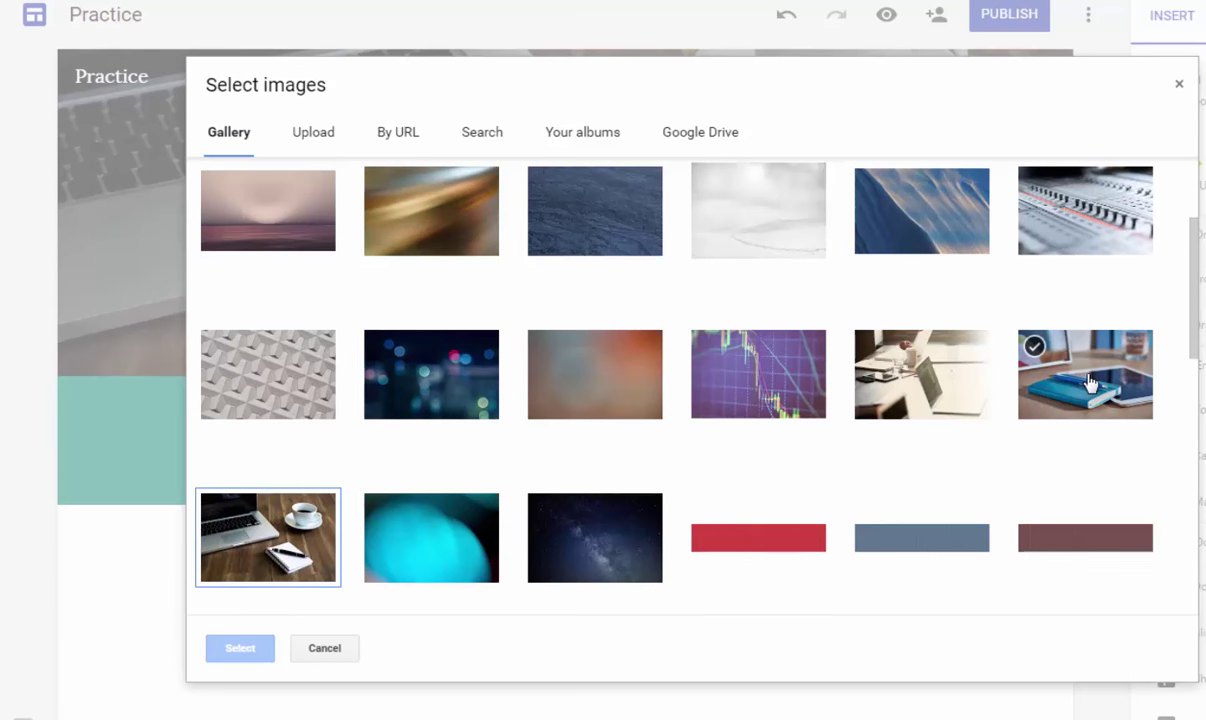
{"action": "left_click", "coordinate": [1064, 397]}
{"action": "left_click", "coordinate": [240, 649]}
{"action": "mouse_move", "coordinate": [759, 405]}
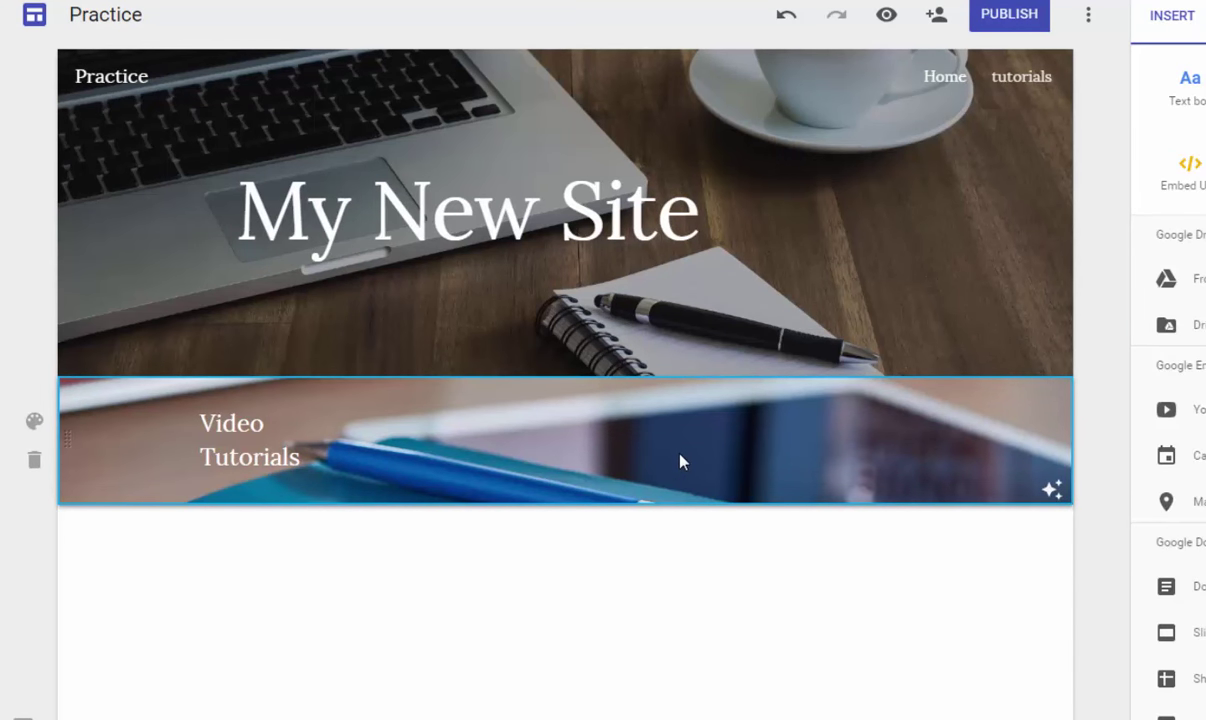
- Switch the Video Tutorials section from the photo background back to Emphasis 2
{"action": "left_click", "coordinate": [36, 424]}
{"action": "left_click", "coordinate": [157, 486]}
{"action": "left_click", "coordinate": [333, 573]}
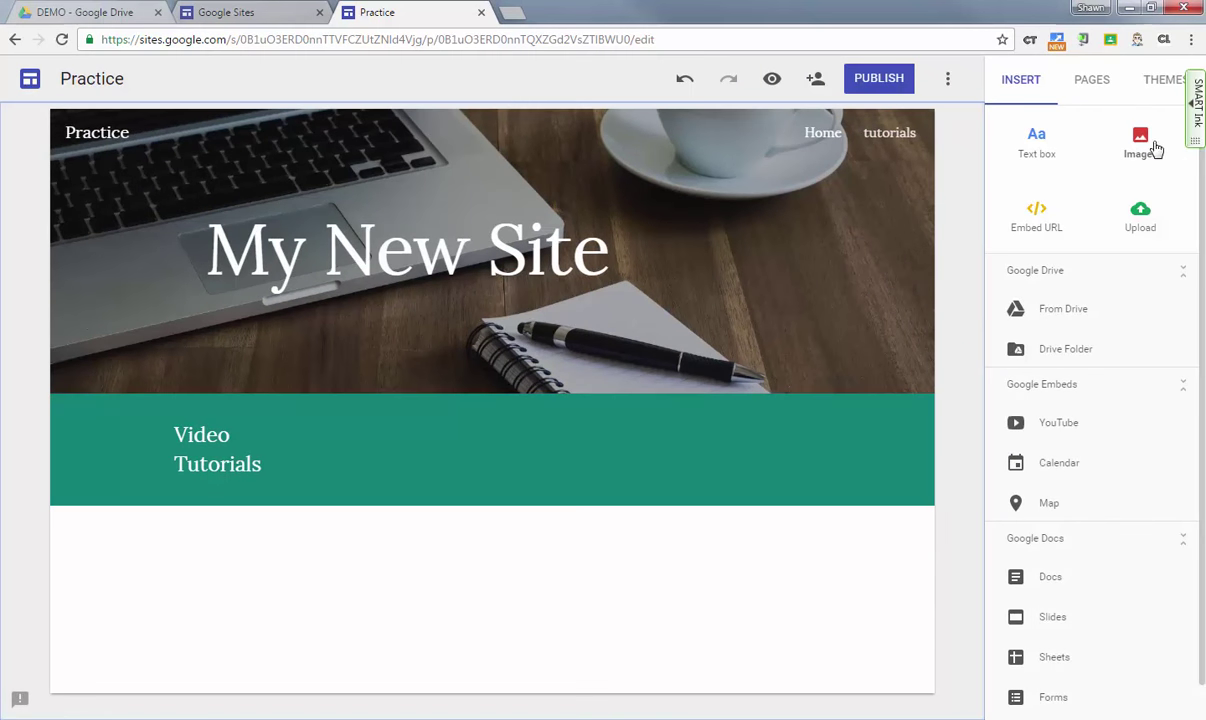
- Find "avatar" in Google Drive, insert the cartoon avatar image into the section, and place it left of the Video Tutorials heading
{"action": "left_click", "coordinate": [1155, 148]}
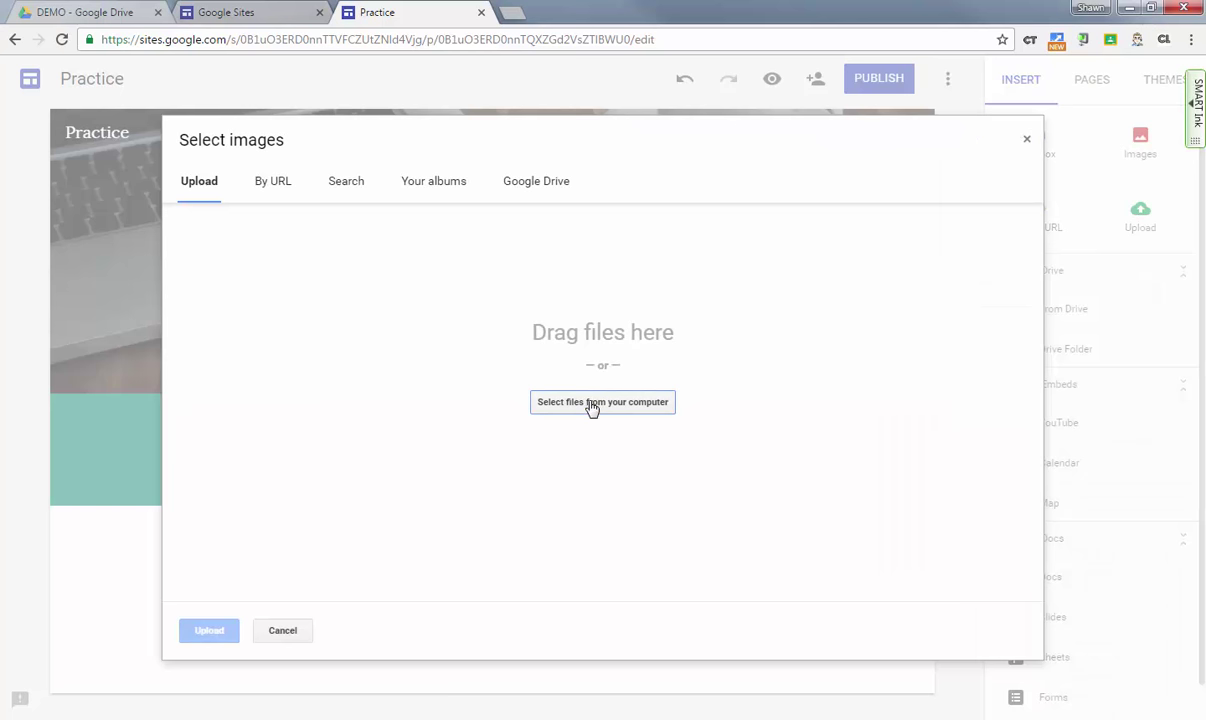
{"action": "left_click", "coordinate": [540, 183]}
{"action": "type", "text": "avatar"}
{"action": "key", "text": "Return"}
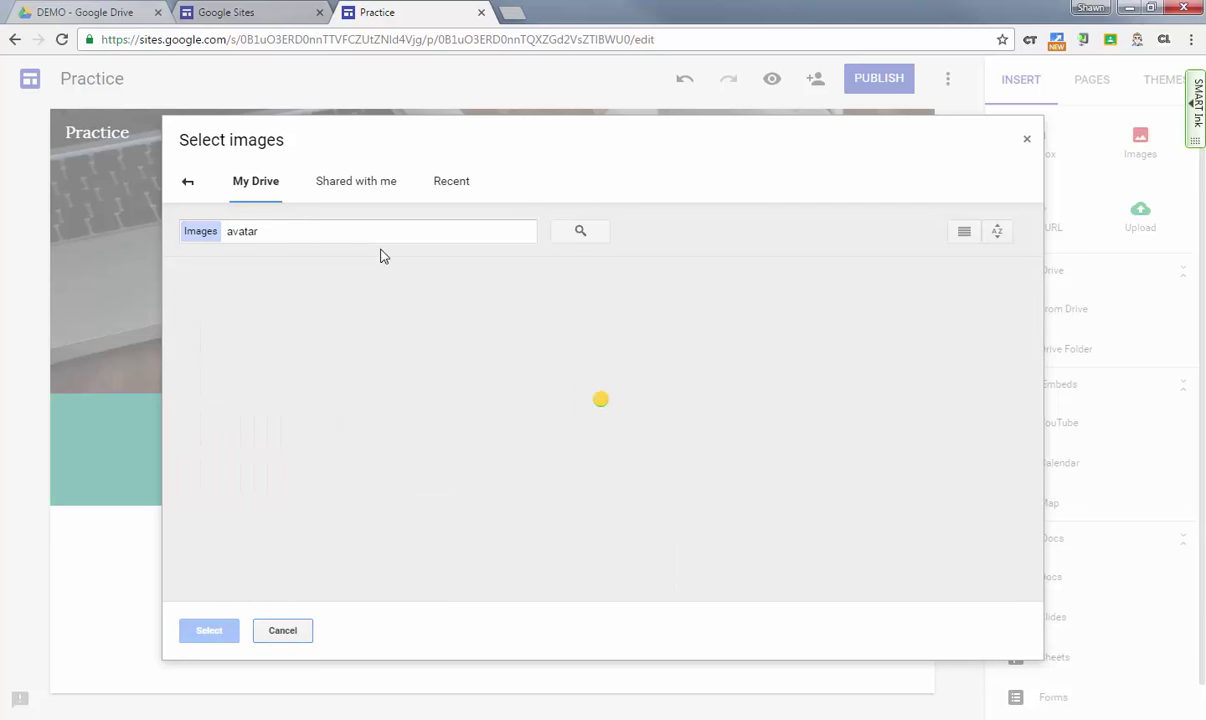
{"action": "left_click", "coordinate": [595, 508]}
{"action": "double_click", "coordinate": [595, 508]}
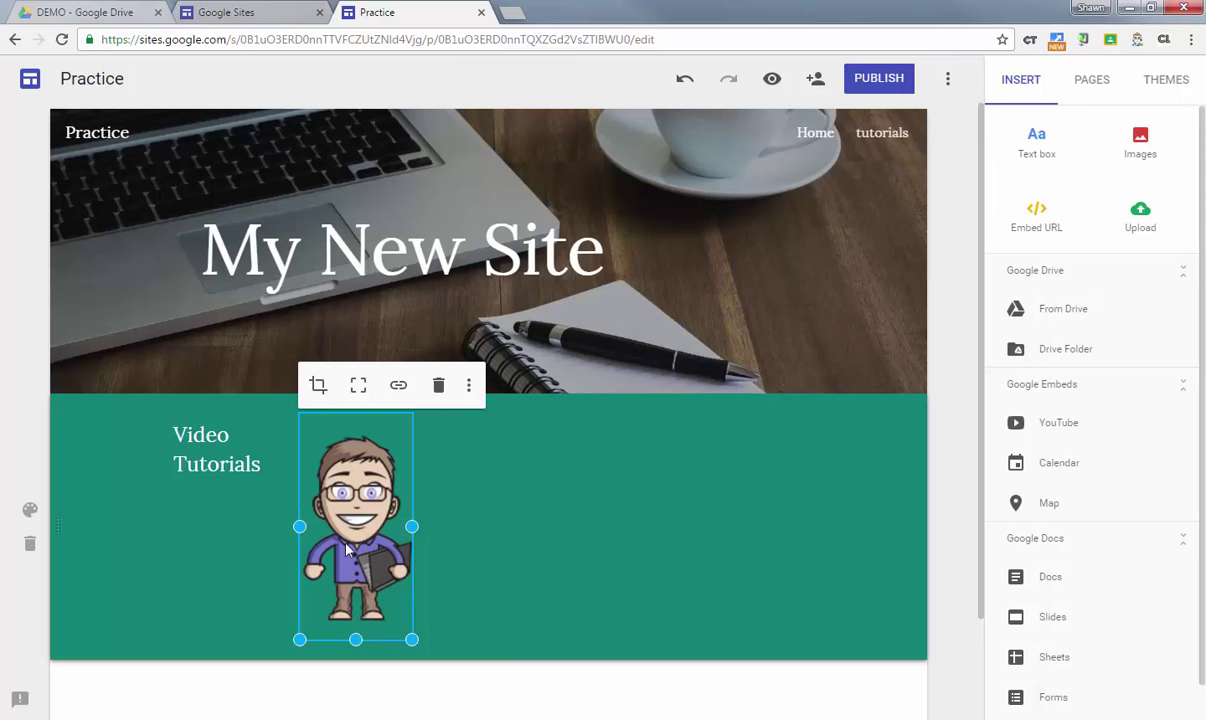
{"action": "left_click_drag", "start_coordinate": [345, 515], "coordinate": [85, 440]}
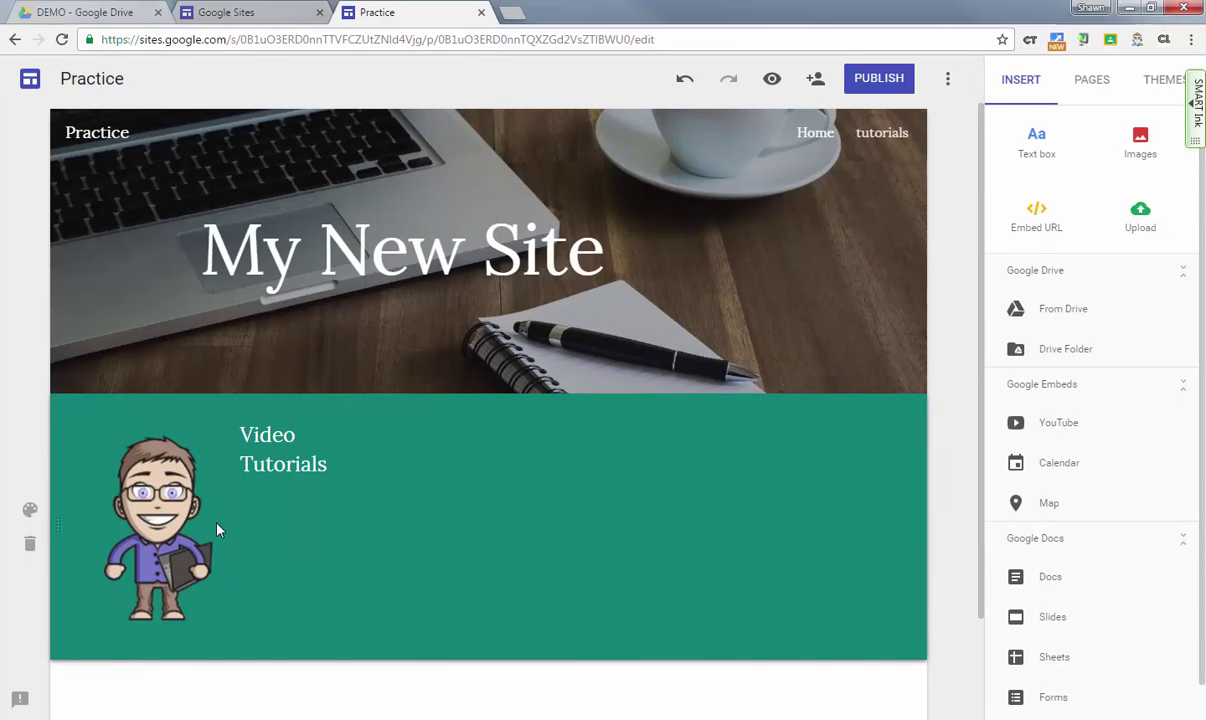
- Shrink the avatar image in the Video Tutorials section to a small icon, about a quarter of its area
{"action": "left_click", "coordinate": [207, 630]}
{"action": "left_click_drag", "start_coordinate": [213, 639], "coordinate": [145, 500]}
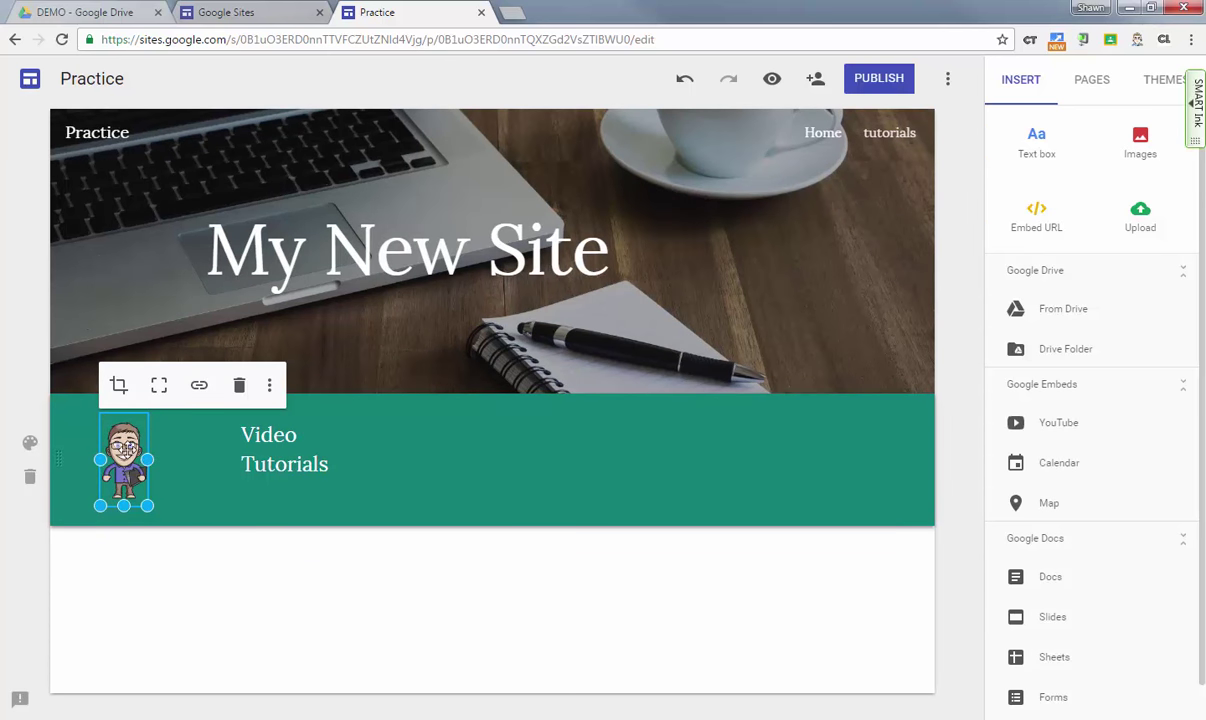
- Try cropping the avatar by pulling in the side of its frame, and restore the full picture with Uncrop
{"action": "left_click", "coordinate": [160, 398]}
{"action": "mouse_move", "coordinate": [148, 459]}
{"action": "left_mouse_down"}
{"action": "mouse_move", "coordinate": [146, 506]}
{"action": "mouse_move", "coordinate": [134, 445]}
{"action": "left_mouse_up"}
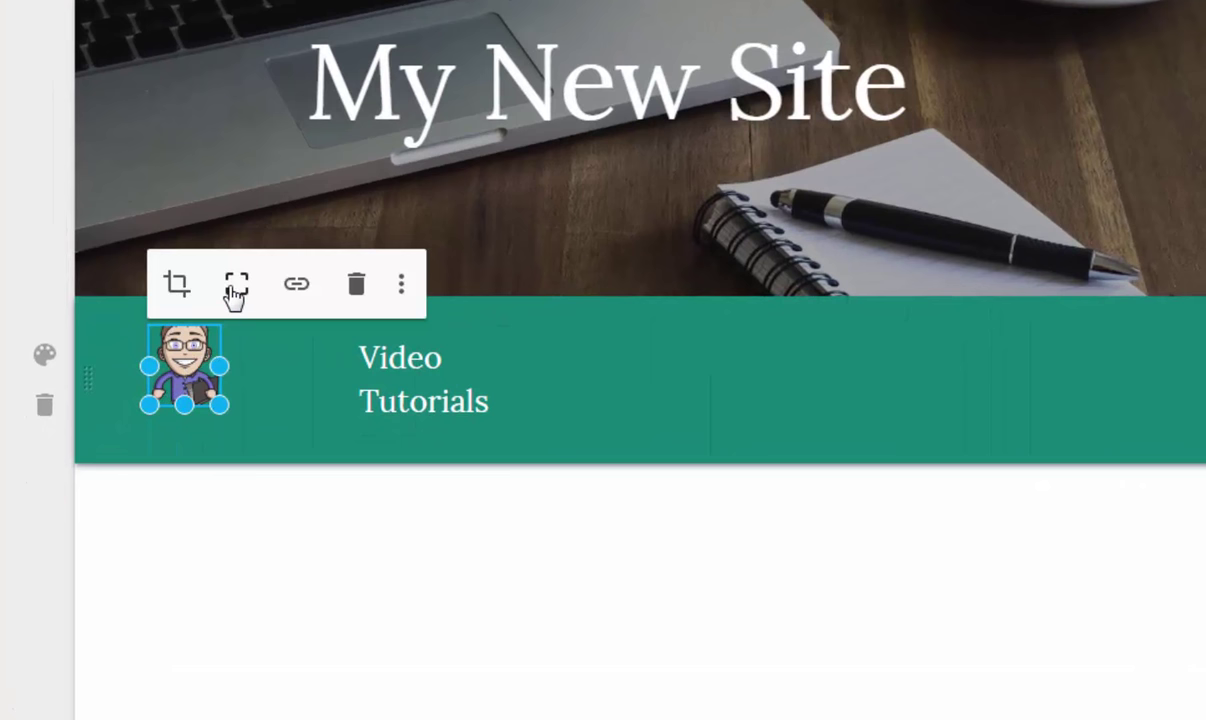
{"action": "left_click", "coordinate": [233, 288]}
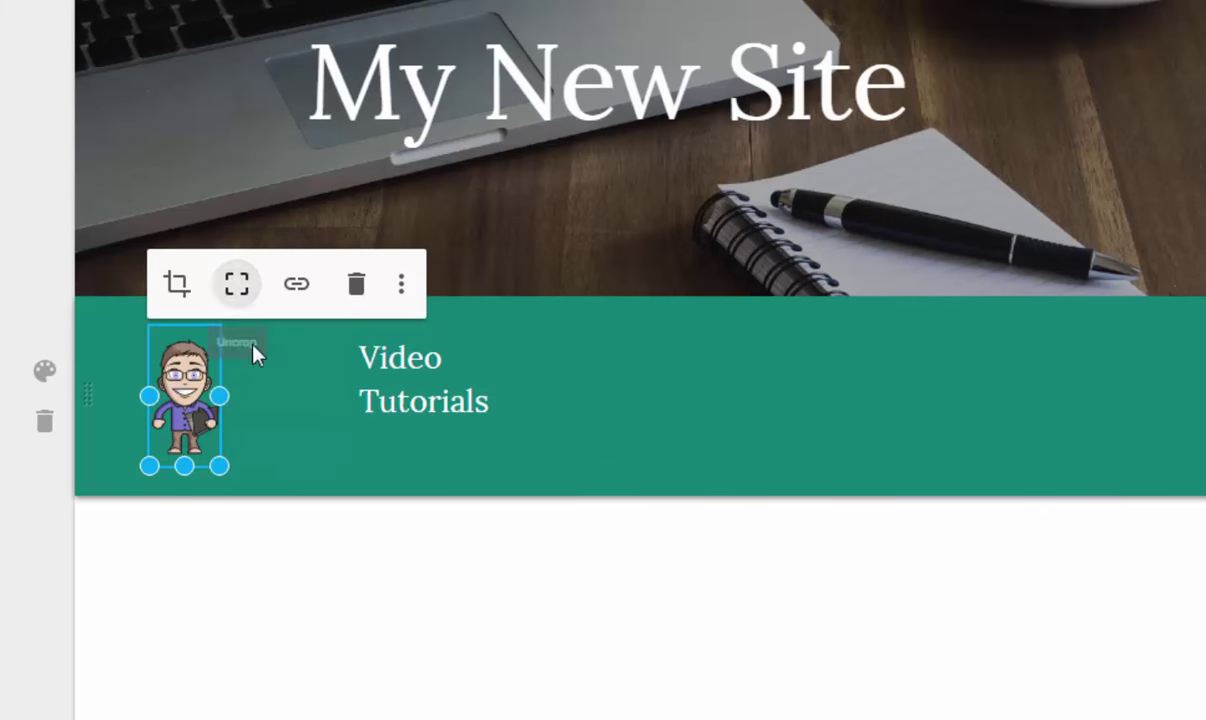
- Move the Video Tutorials heading closer to the avatar so it sits directly beside it
{"action": "left_click", "coordinate": [380, 401]}
{"action": "left_click_drag", "start_coordinate": [423, 331], "coordinate": [331, 335]}
{"action": "left_click", "coordinate": [334, 428]}
{"action": "left_click", "coordinate": [497, 407]}
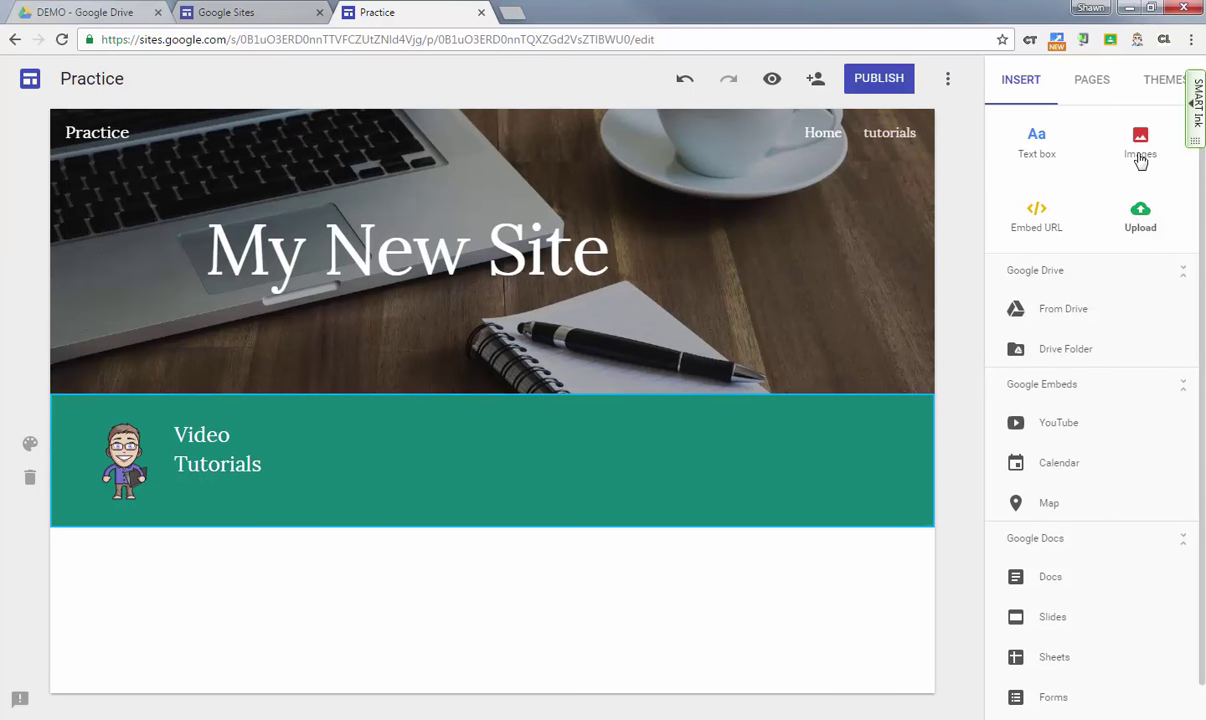
- Look at the file upload dialog and cancel it without choosing a file
{"action": "left_click", "coordinate": [1136, 228]}
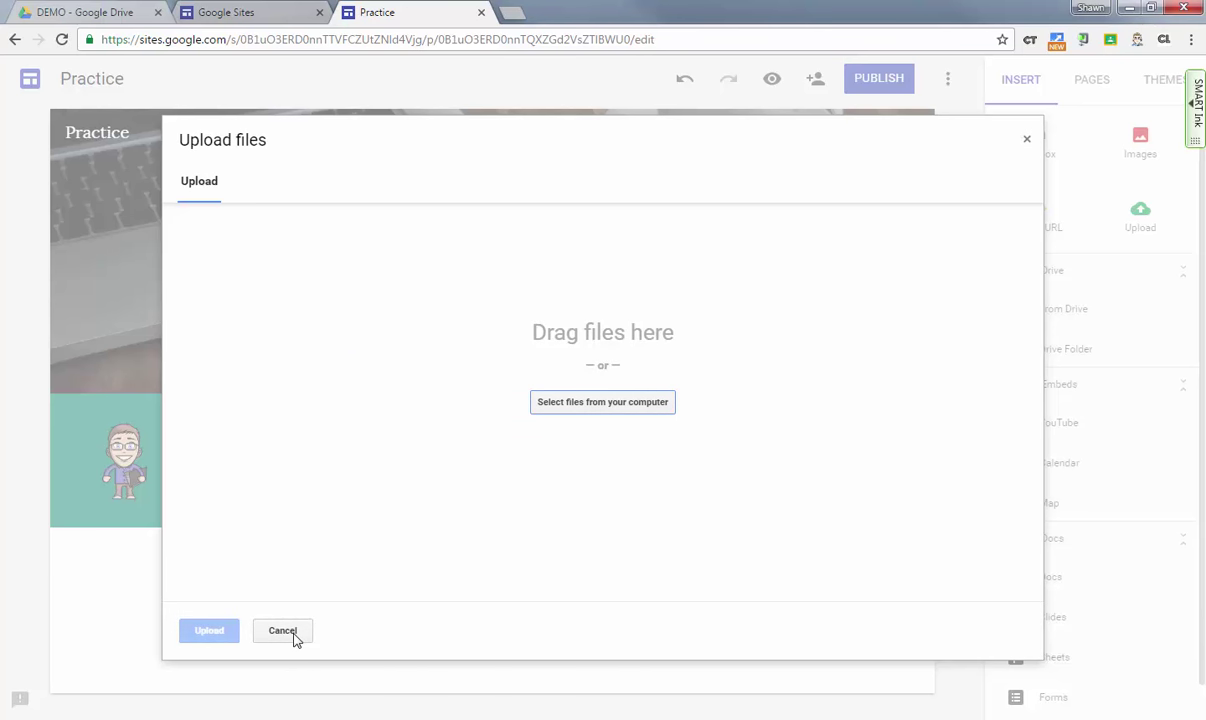
{"action": "left_click", "coordinate": [283, 631]}
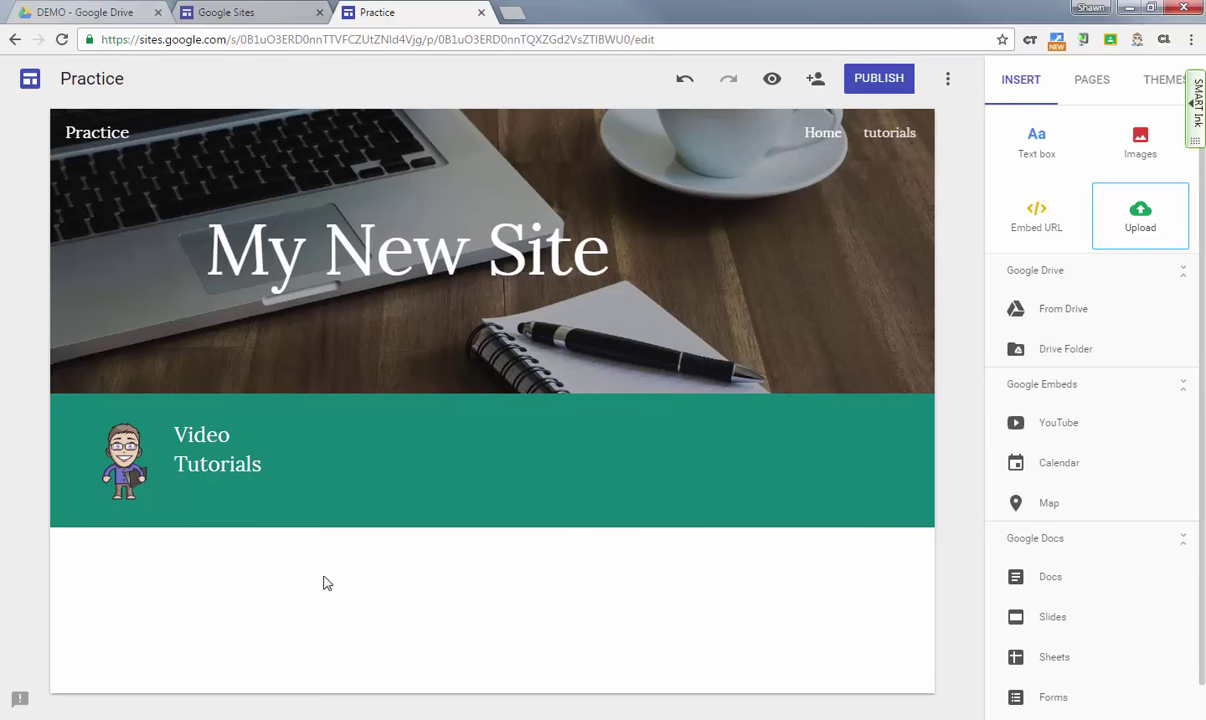
- Find the YouTube video "A Look at the New Google Sites" by its pasted link, insert it, and shrink it to about two thirds of its width
{"action": "left_click", "coordinate": [1057, 425]}
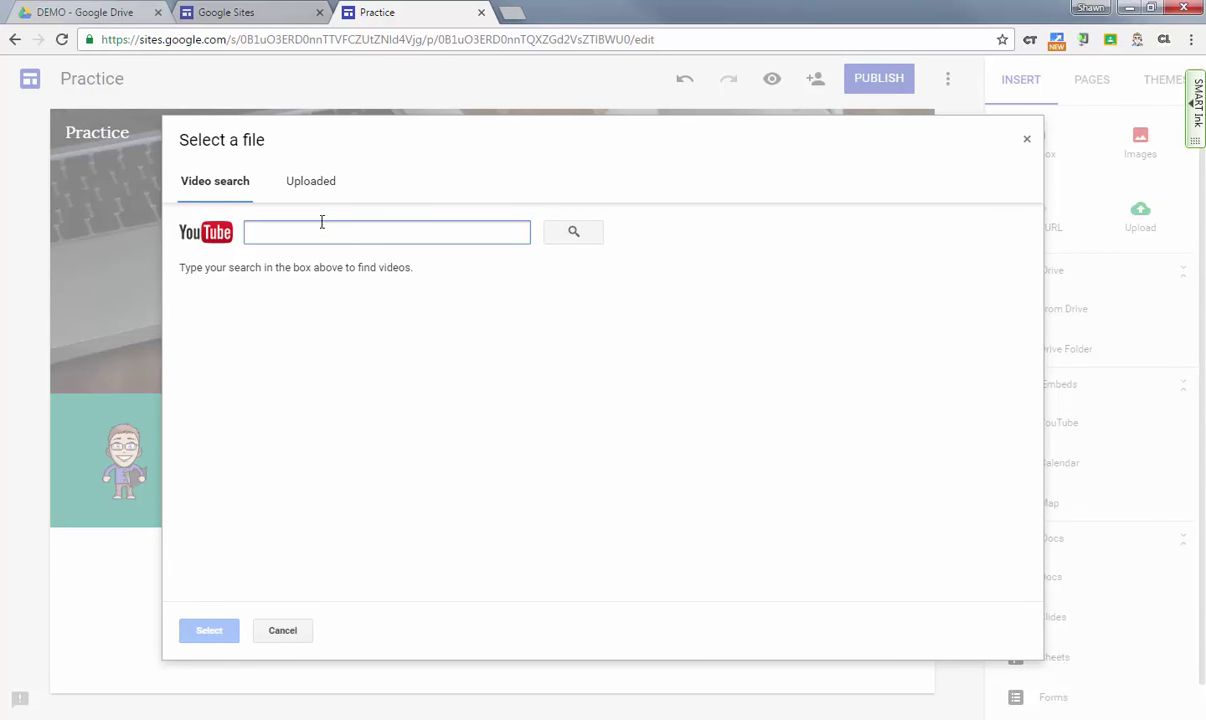
{"action": "right_click", "coordinate": [288, 234]}
{"action": "left_click", "coordinate": [325, 333]}
{"action": "left_click", "coordinate": [572, 233]}
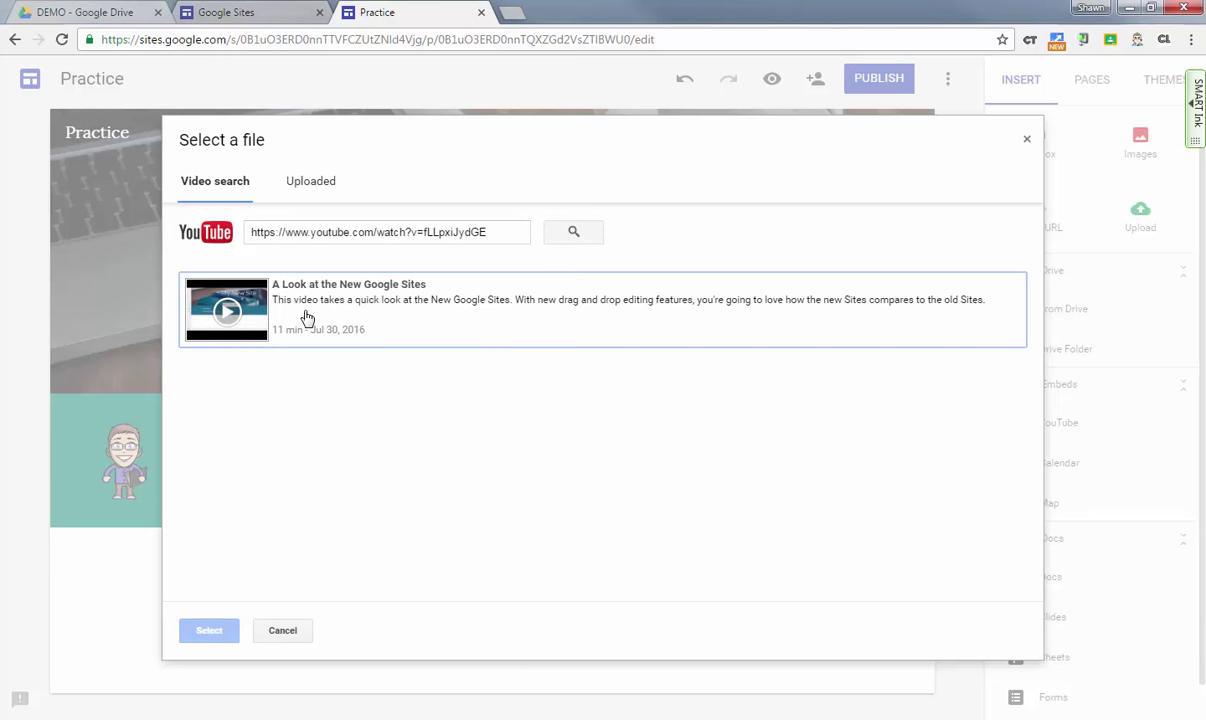
{"action": "left_click", "coordinate": [307, 318]}
{"action": "left_click", "coordinate": [212, 630]}
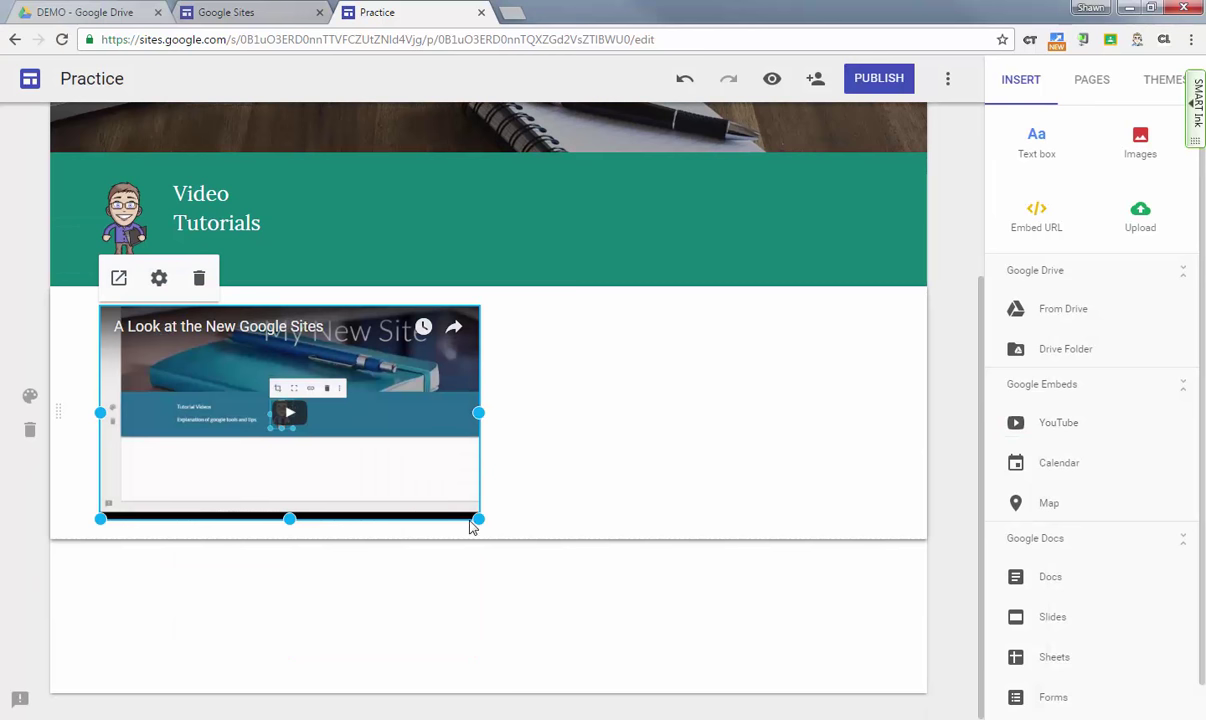
{"action": "left_click_drag", "start_coordinate": [474, 521], "coordinate": [318, 463]}
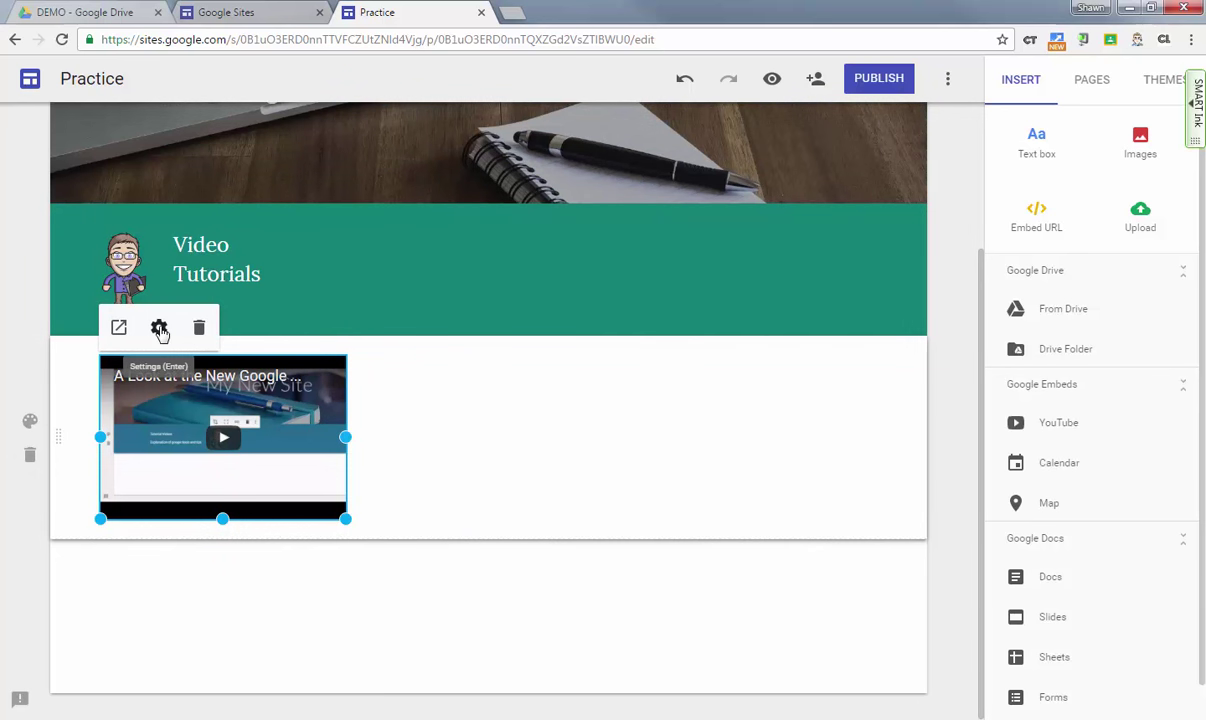
- Review the Hide Controls and Progress bar color options in the video's settings, keeping the current choices
{"action": "left_click", "coordinate": [159, 329]}
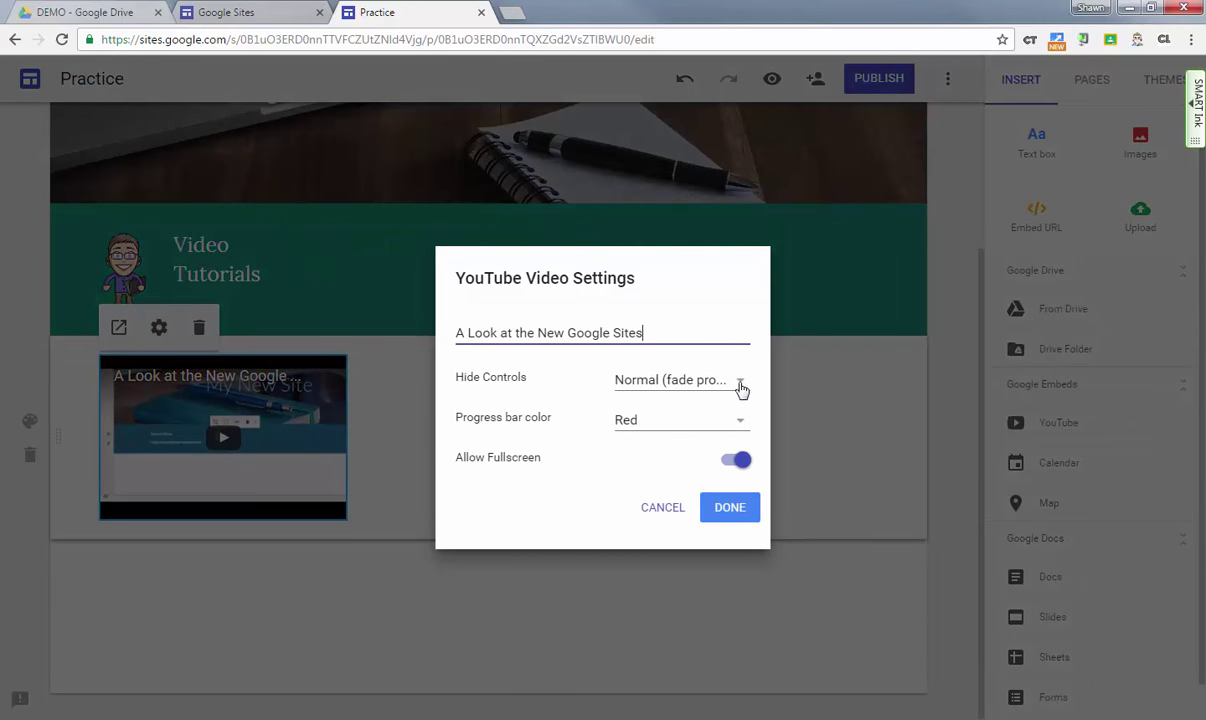
{"action": "left_click", "coordinate": [728, 382]}
{"action": "left_click", "coordinate": [511, 415]}
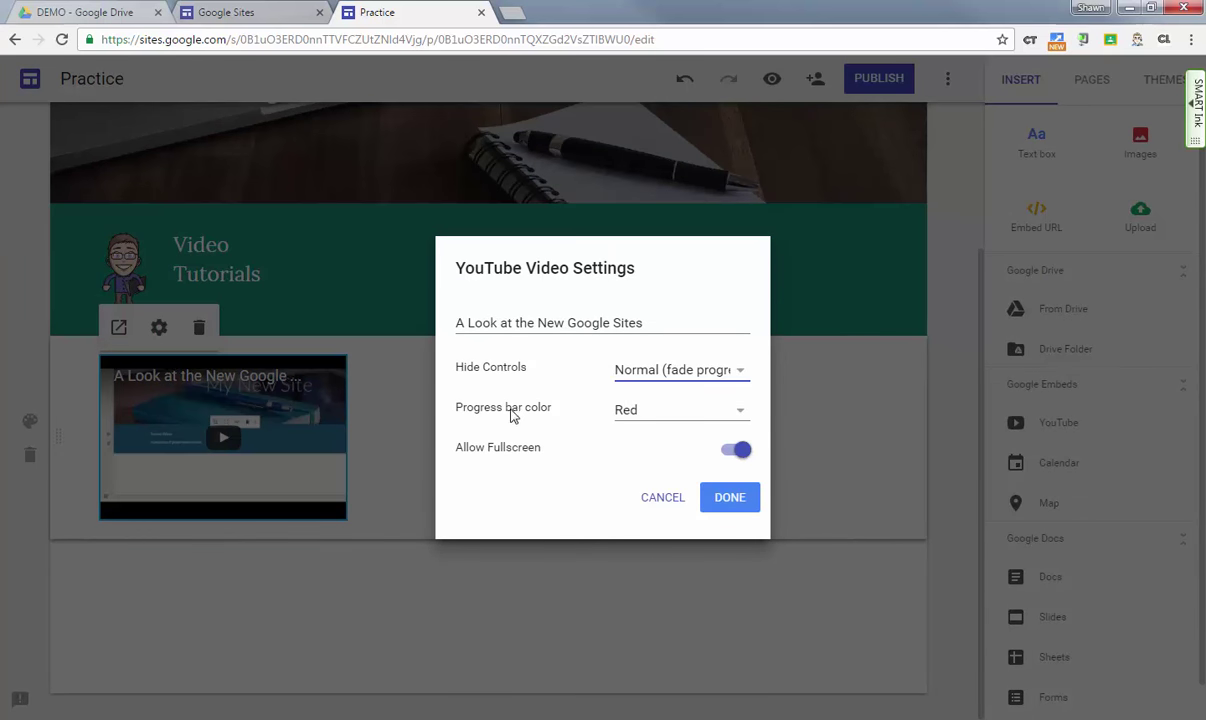
{"action": "left_click", "coordinate": [741, 414]}
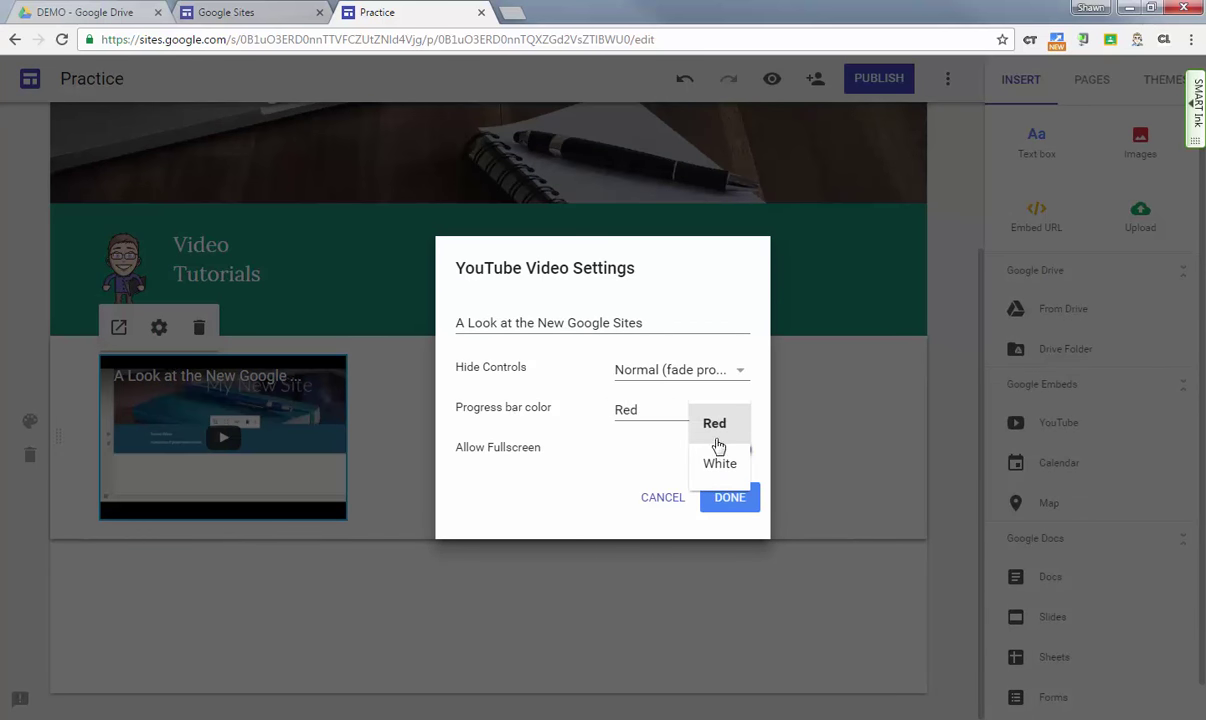
{"action": "left_click", "coordinate": [573, 510]}
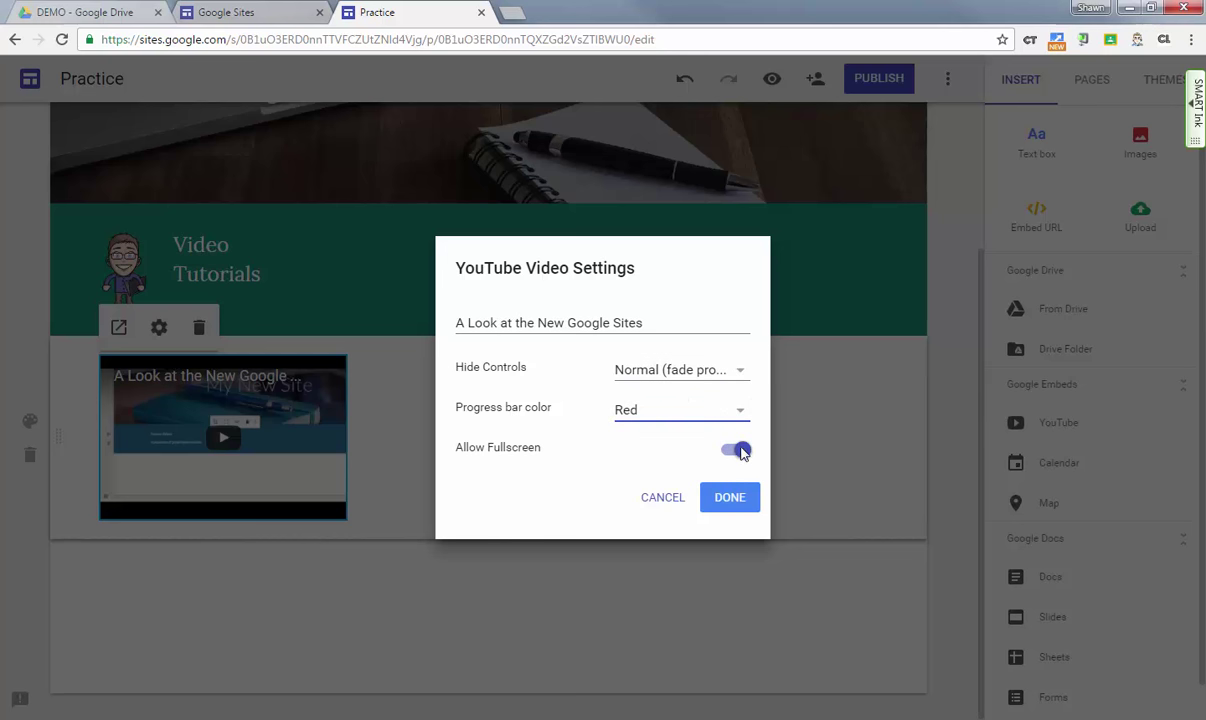
{"action": "left_click", "coordinate": [729, 499]}
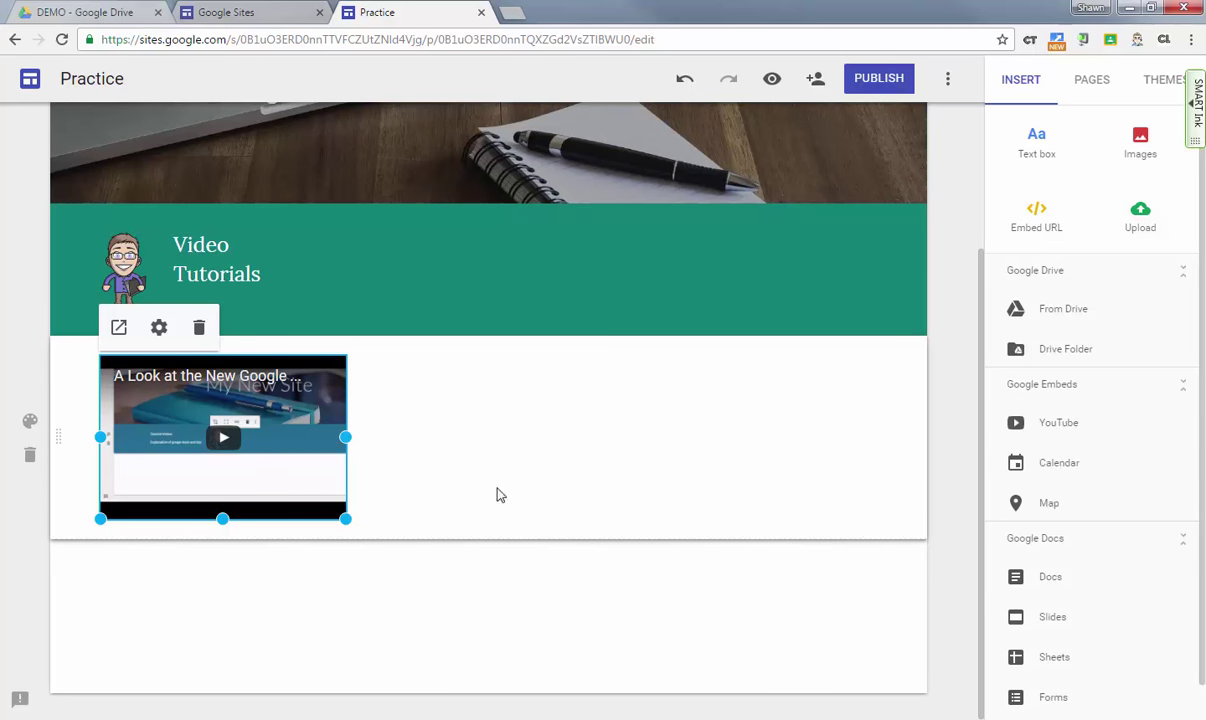
- Move the YouTube video up into the green Video Tutorials section and place it at the section's right end
{"action": "left_click", "coordinate": [449, 488]}
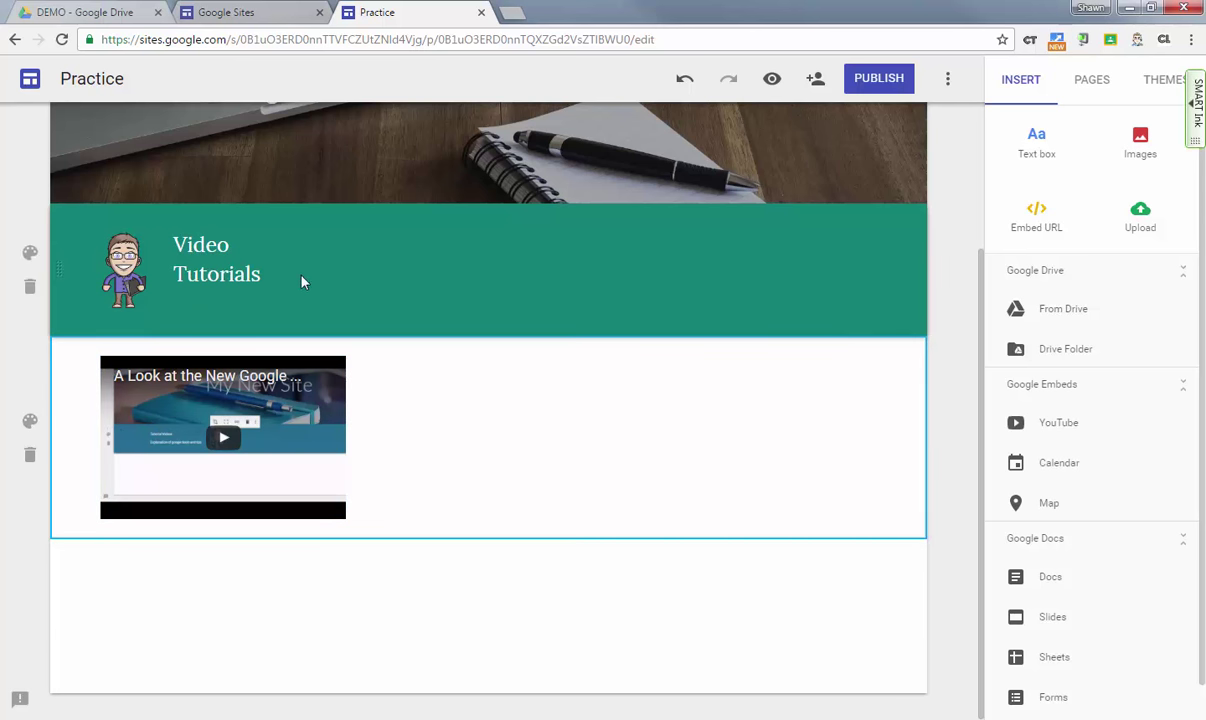
{"action": "left_click_drag", "start_coordinate": [201, 410], "coordinate": [330, 223]}
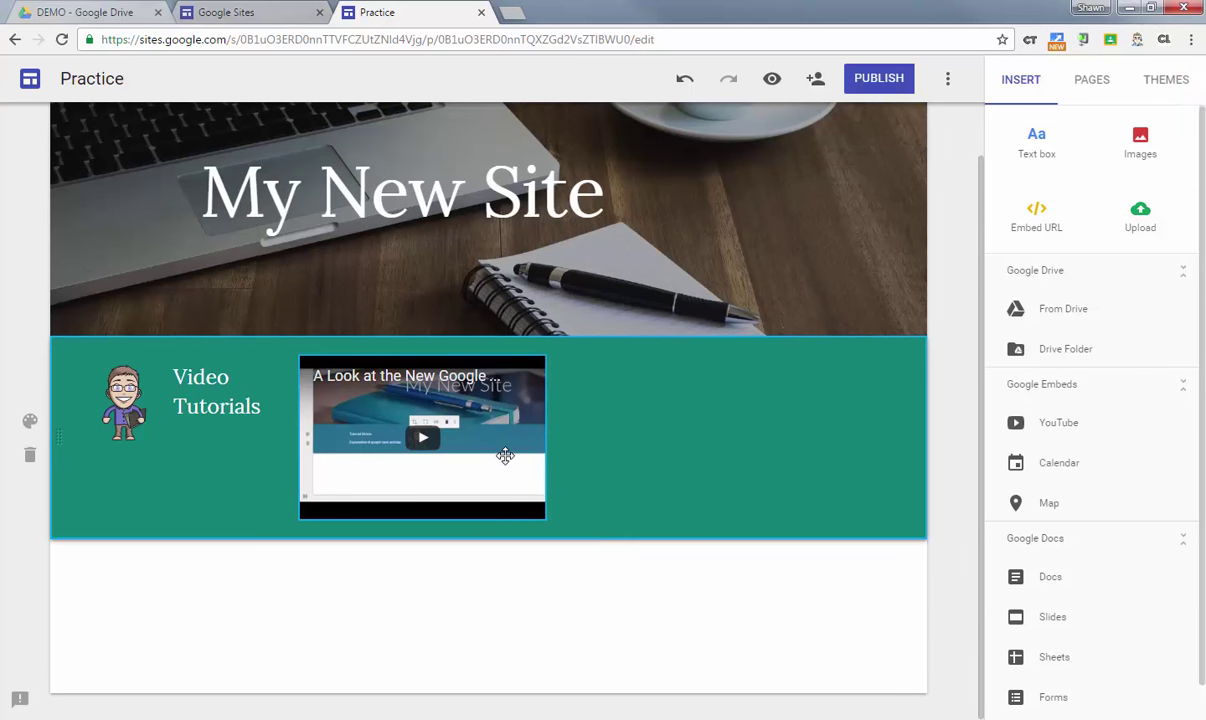
{"action": "left_click_drag", "start_coordinate": [478, 445], "coordinate": [789, 470]}
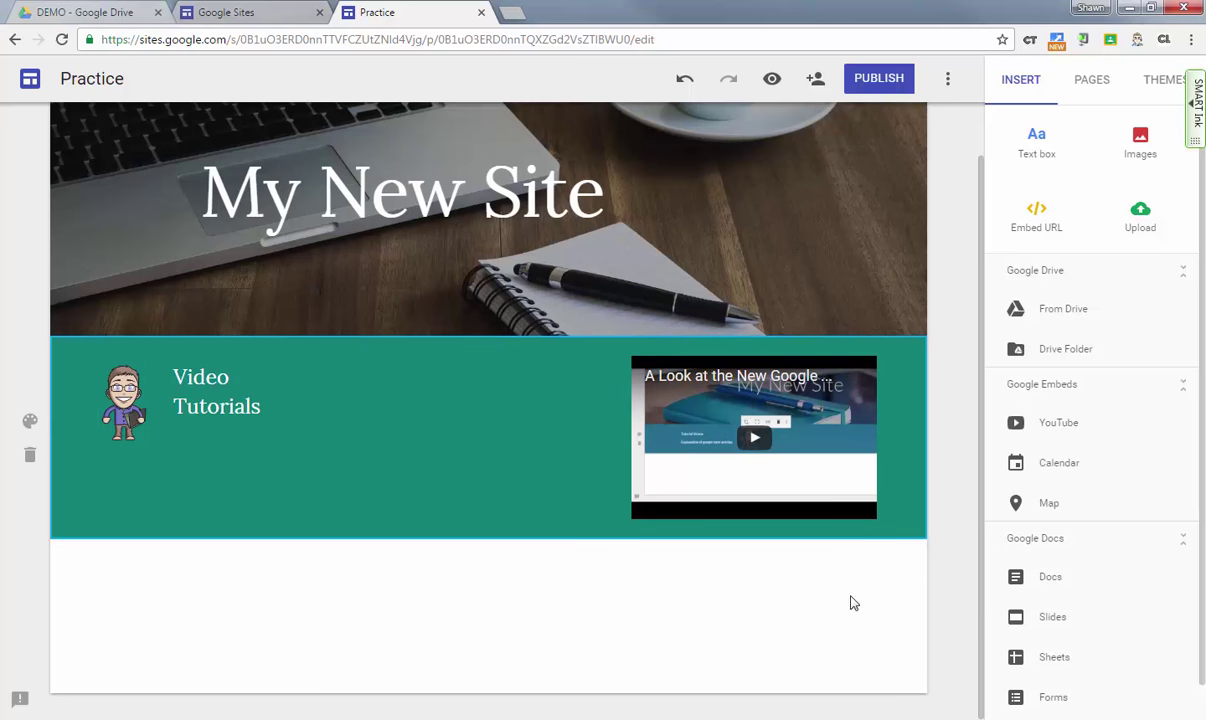
- Insert the English 12 Period 6 calendar into a new section below Video Tutorials
{"action": "left_click", "coordinate": [1071, 472]}
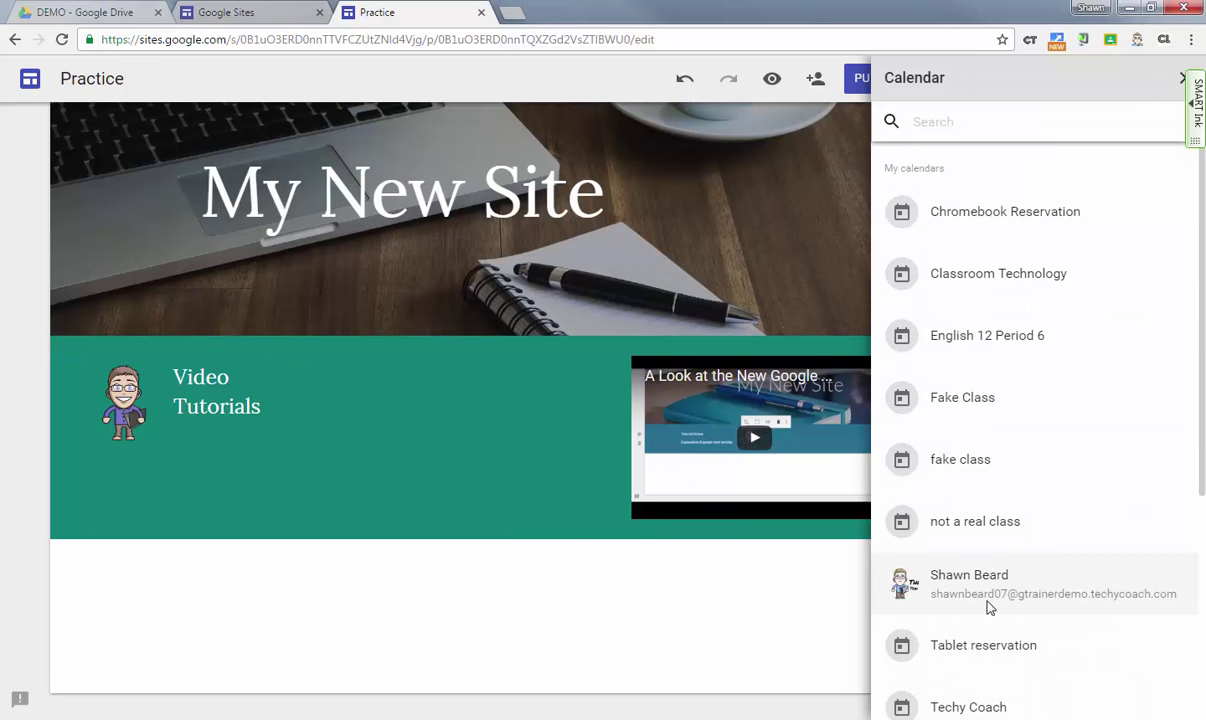
{"action": "scroll", "coordinate": [990, 590], "scroll_direction": "down", "scroll_amount": 3}
{"action": "scroll", "coordinate": [995, 602], "scroll_direction": "up", "scroll_amount": 3}
{"action": "left_click", "coordinate": [1000, 344]}
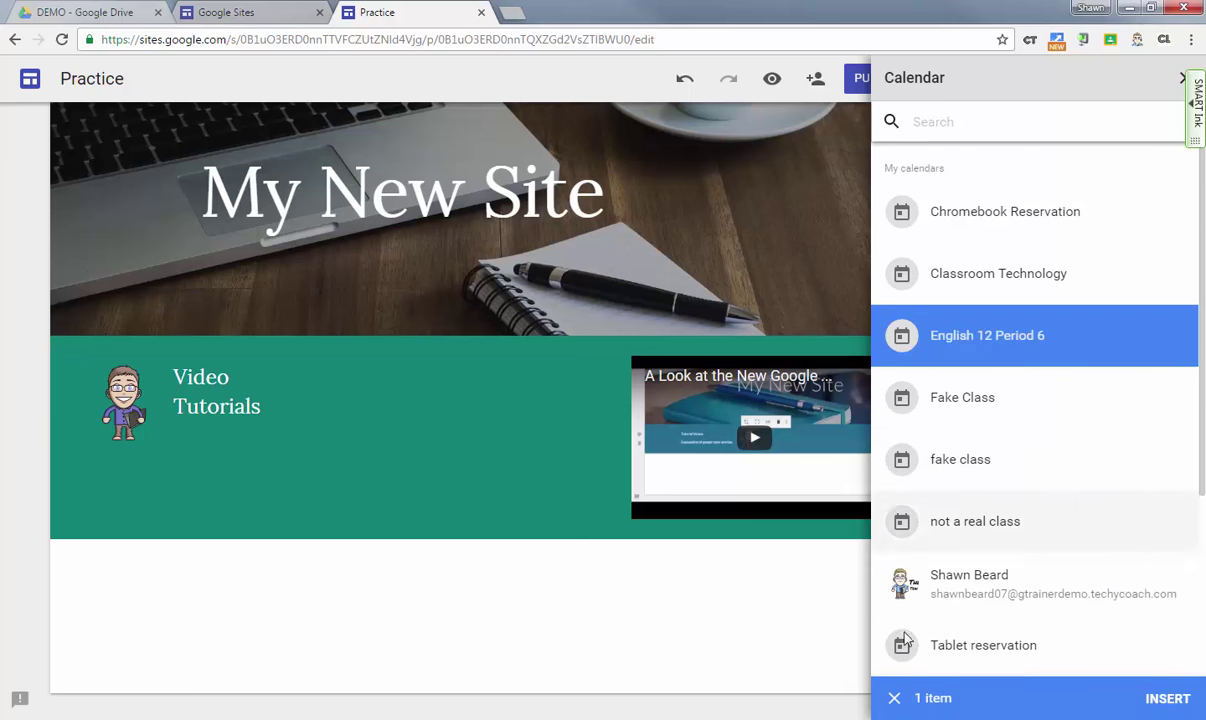
{"action": "left_click", "coordinate": [1167, 699]}
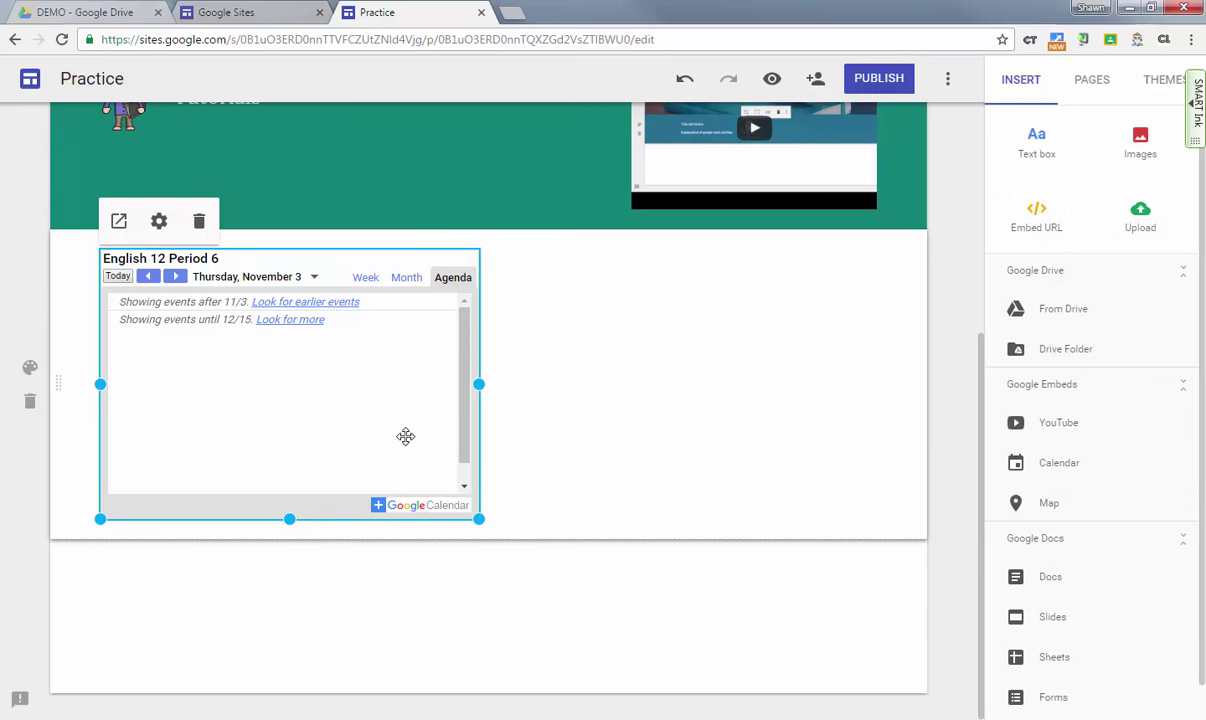
- Review the calendar's display settings and View Mode choices, keeping Agenda
{"action": "left_click", "coordinate": [159, 222]}
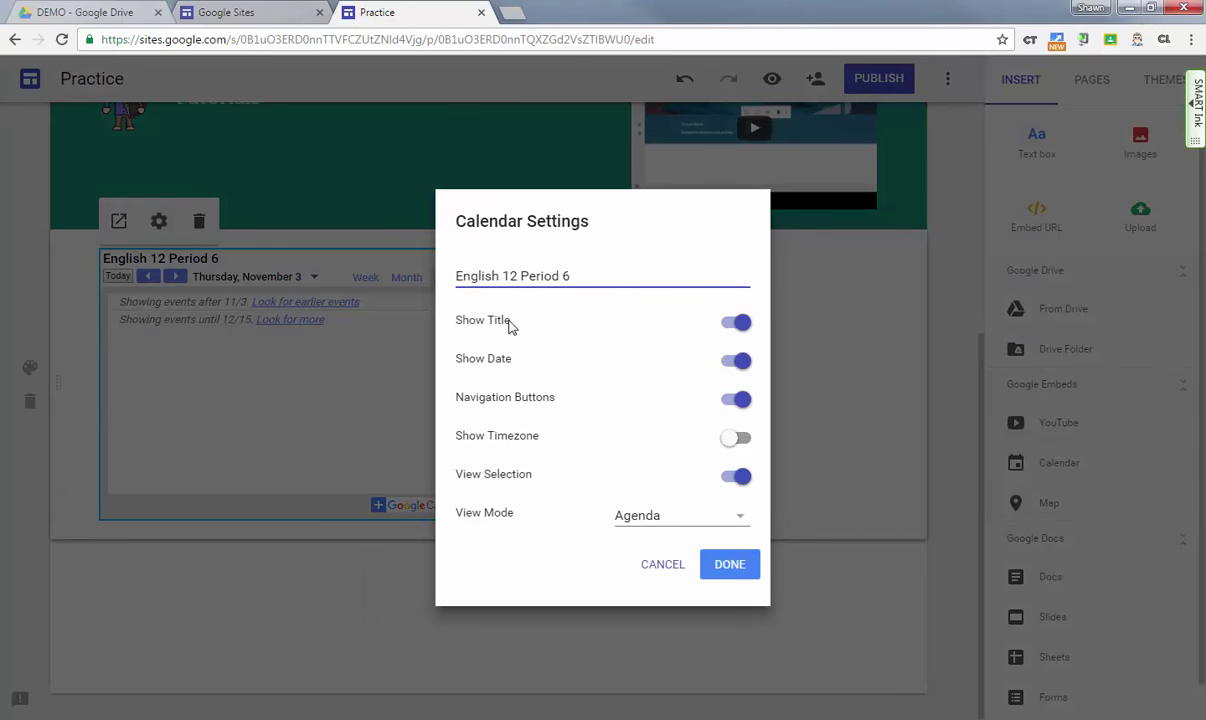
{"action": "left_click", "coordinate": [676, 518]}
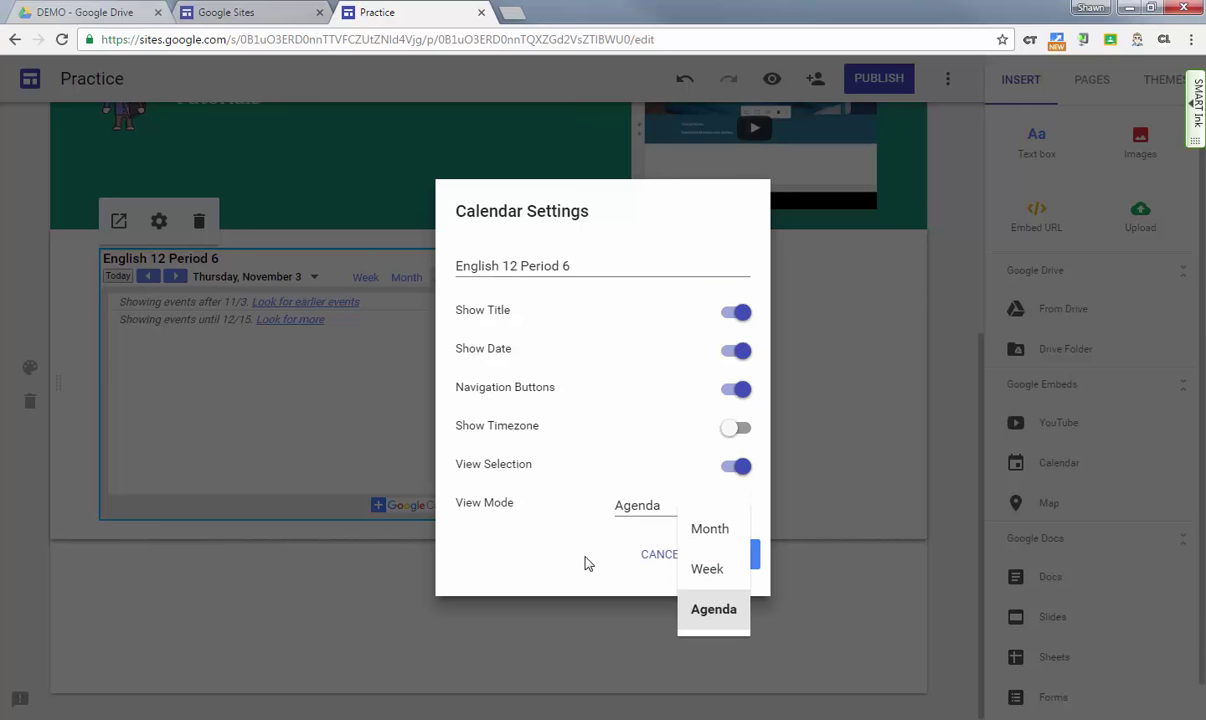
{"action": "left_click", "coordinate": [582, 530]}
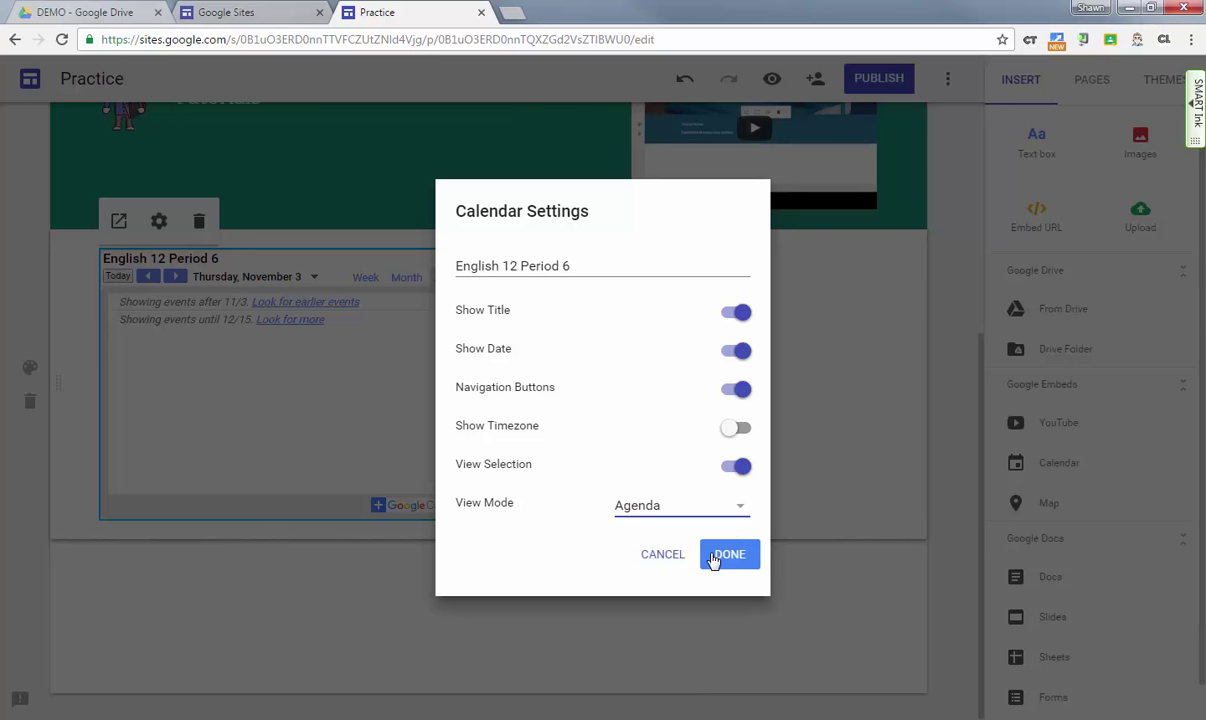
{"action": "left_click", "coordinate": [729, 555]}
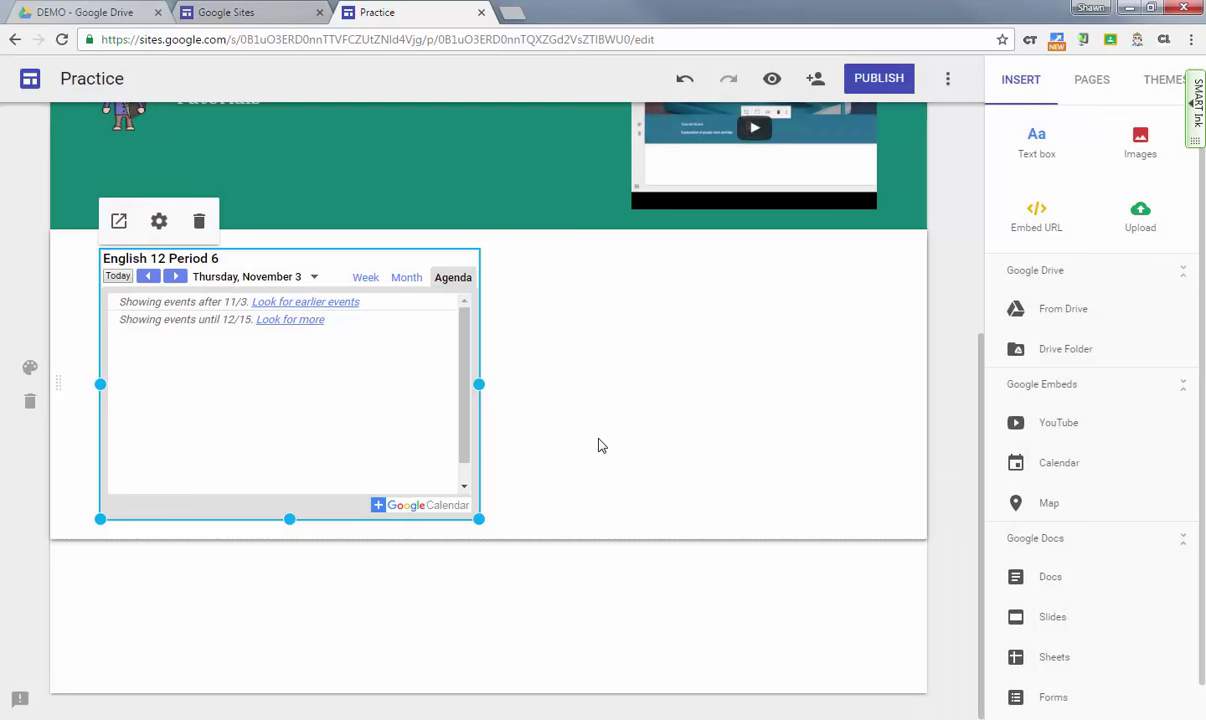
{"action": "left_click", "coordinate": [598, 445]}
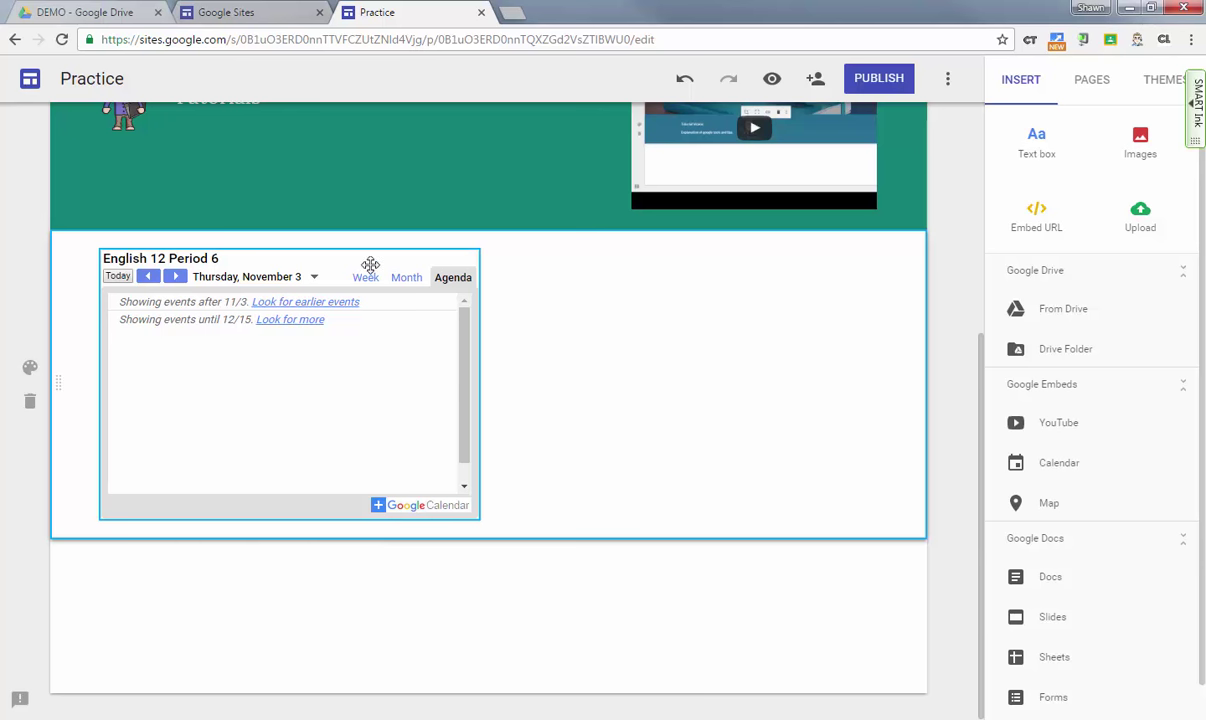
{"action": "left_click", "coordinate": [461, 263]}
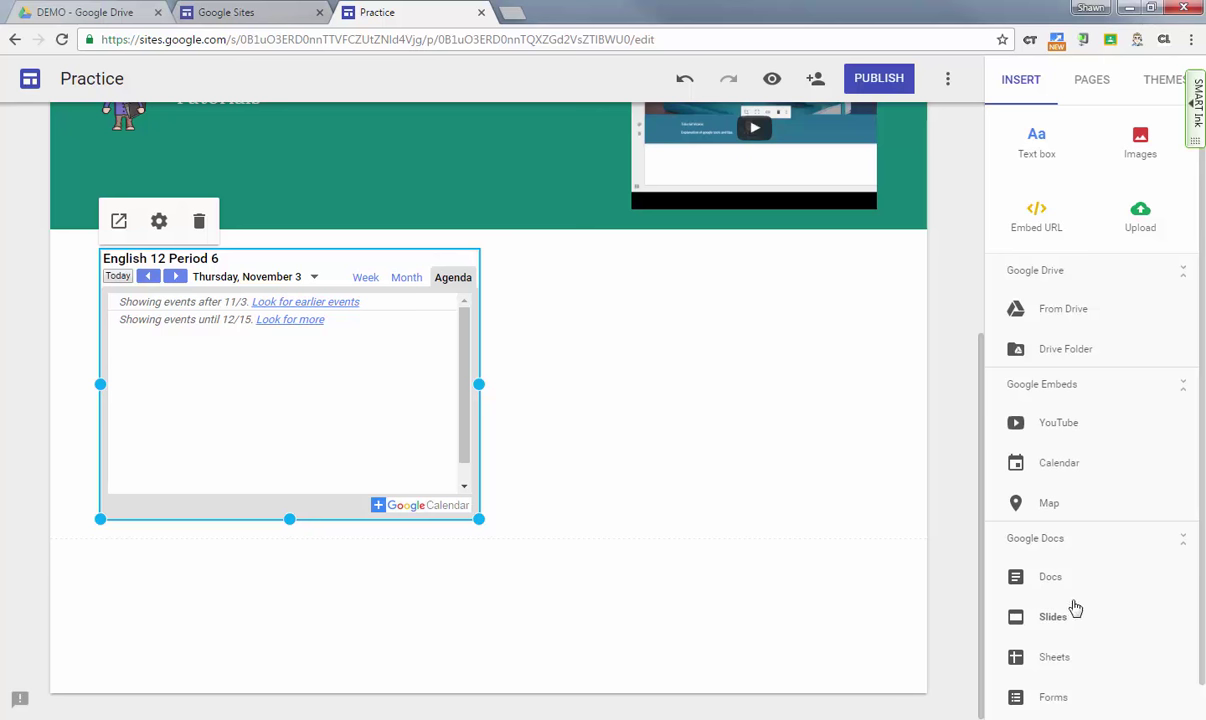
{"action": "scroll", "coordinate": [1085, 628], "scroll_direction": "down", "scroll_amount": 1}
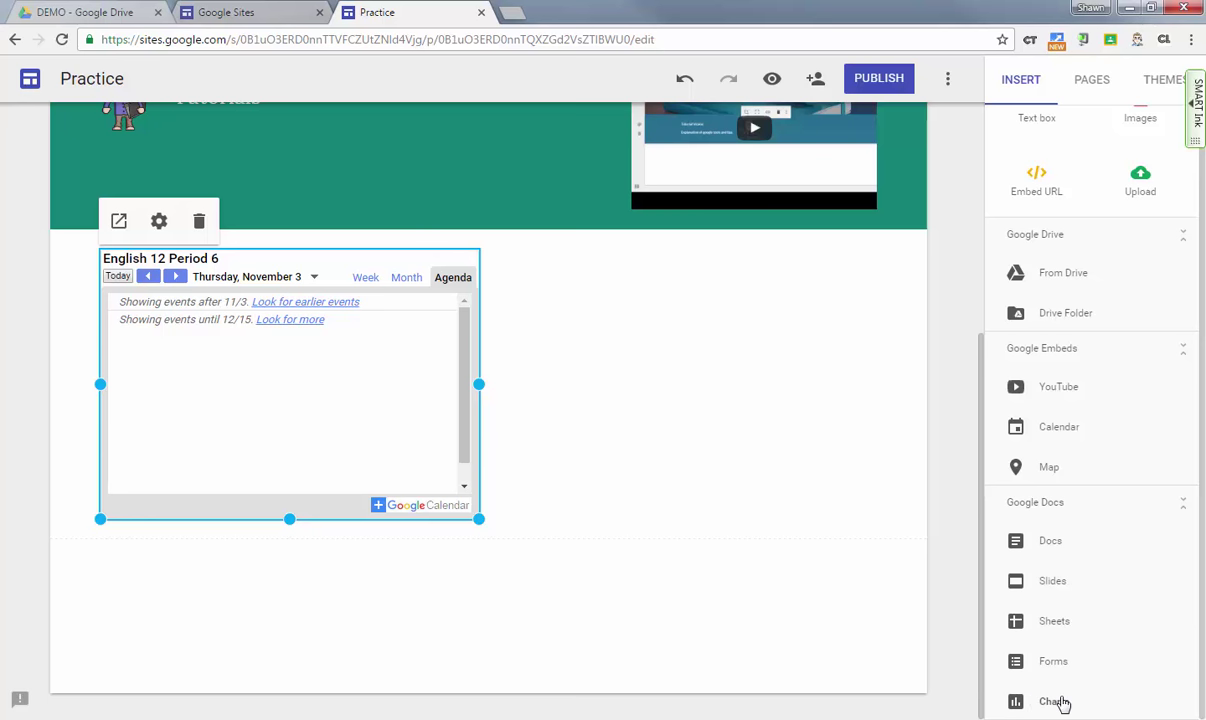
{"action": "key", "text": "Escape"}
- Open the tutorials page from the site's page list to view it, and return to the Home page
{"action": "scroll", "coordinate": [919, 270], "scroll_direction": "up", "scroll_amount": 4}
{"action": "left_click", "coordinate": [1089, 81]}
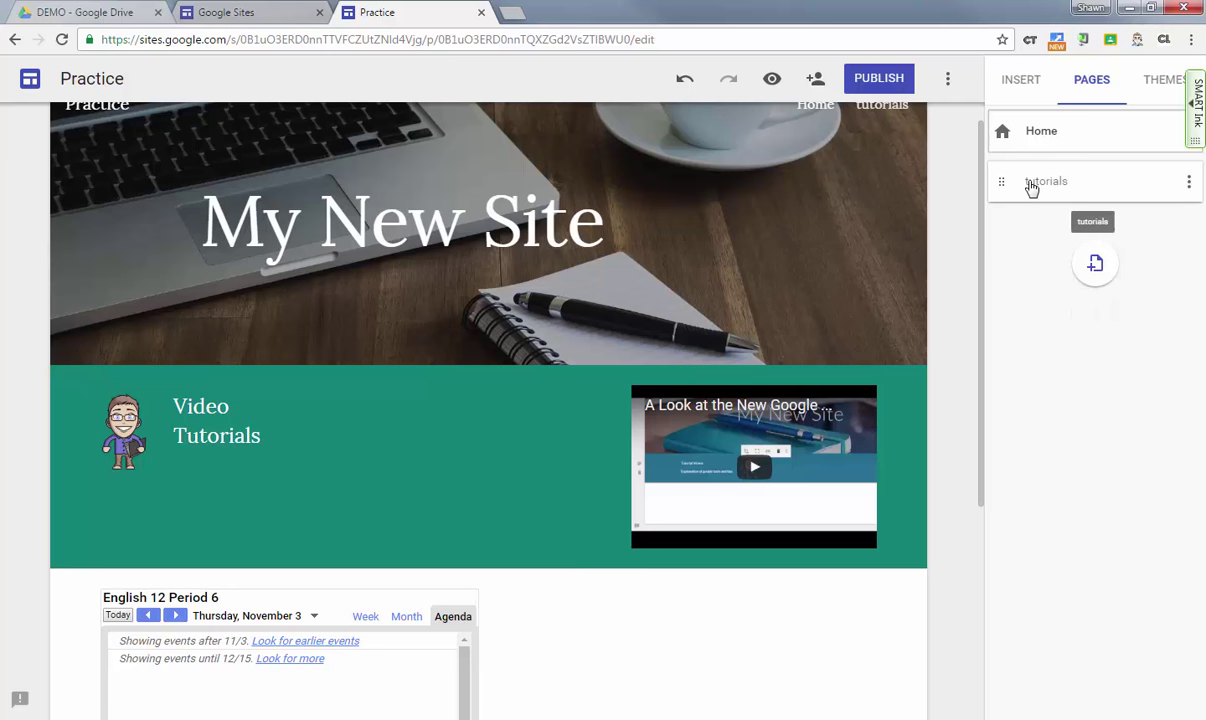
{"action": "left_click", "coordinate": [1033, 186]}
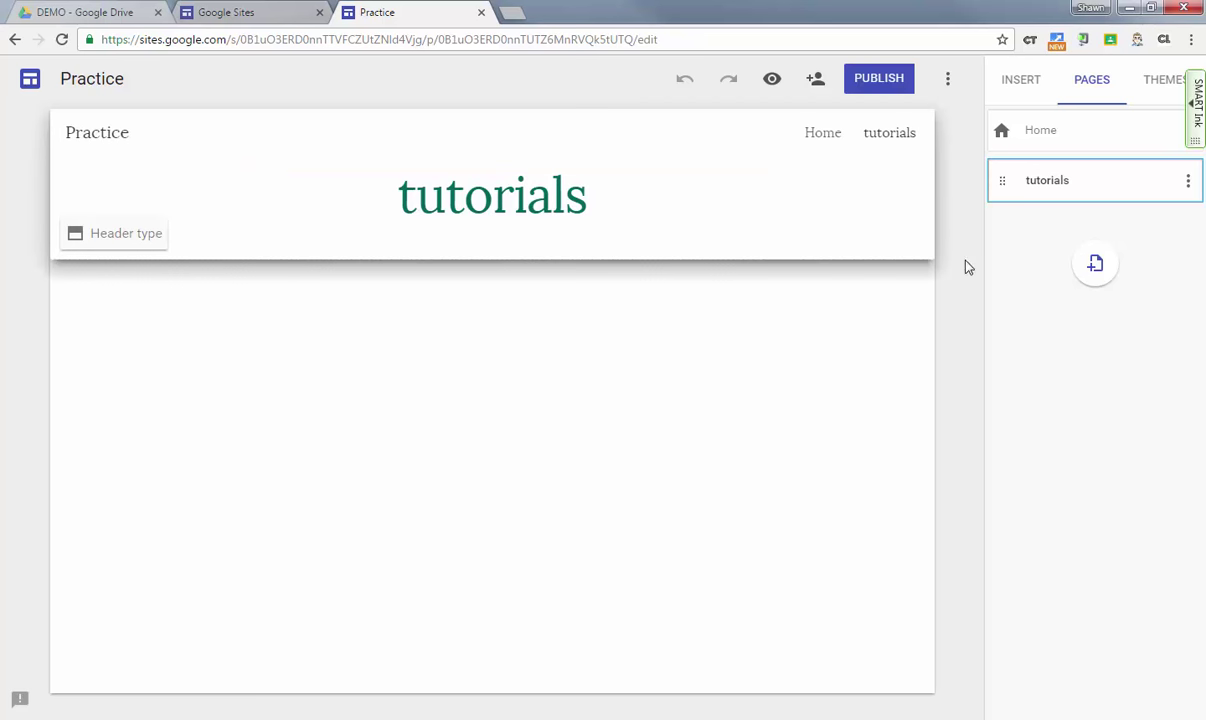
{"action": "left_click", "coordinate": [1031, 81]}
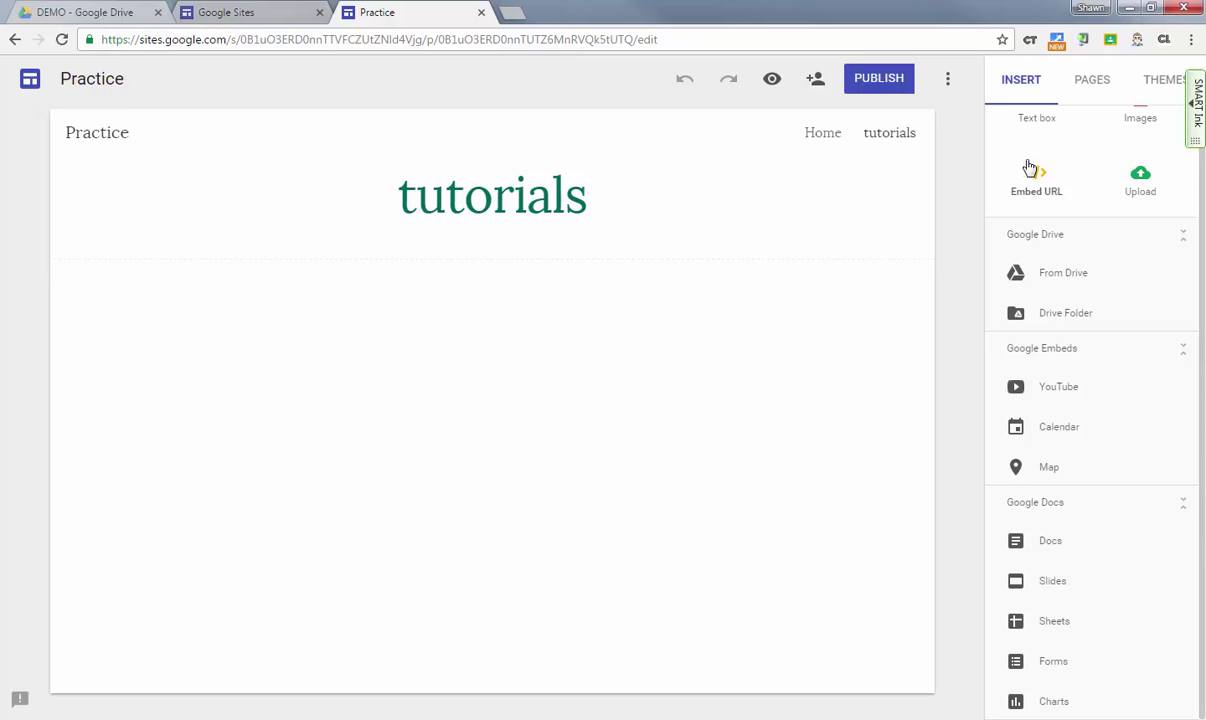
{"action": "left_click", "coordinate": [818, 133]}
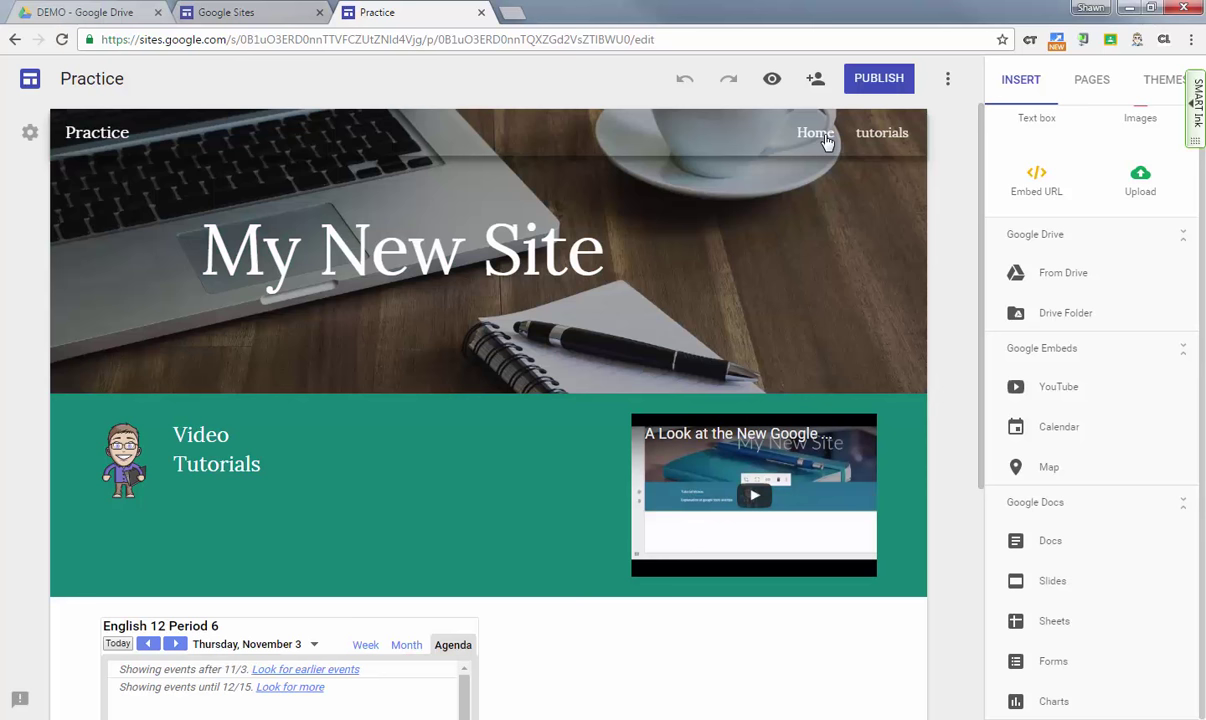
{"action": "mouse_move", "coordinate": [785, 372]}
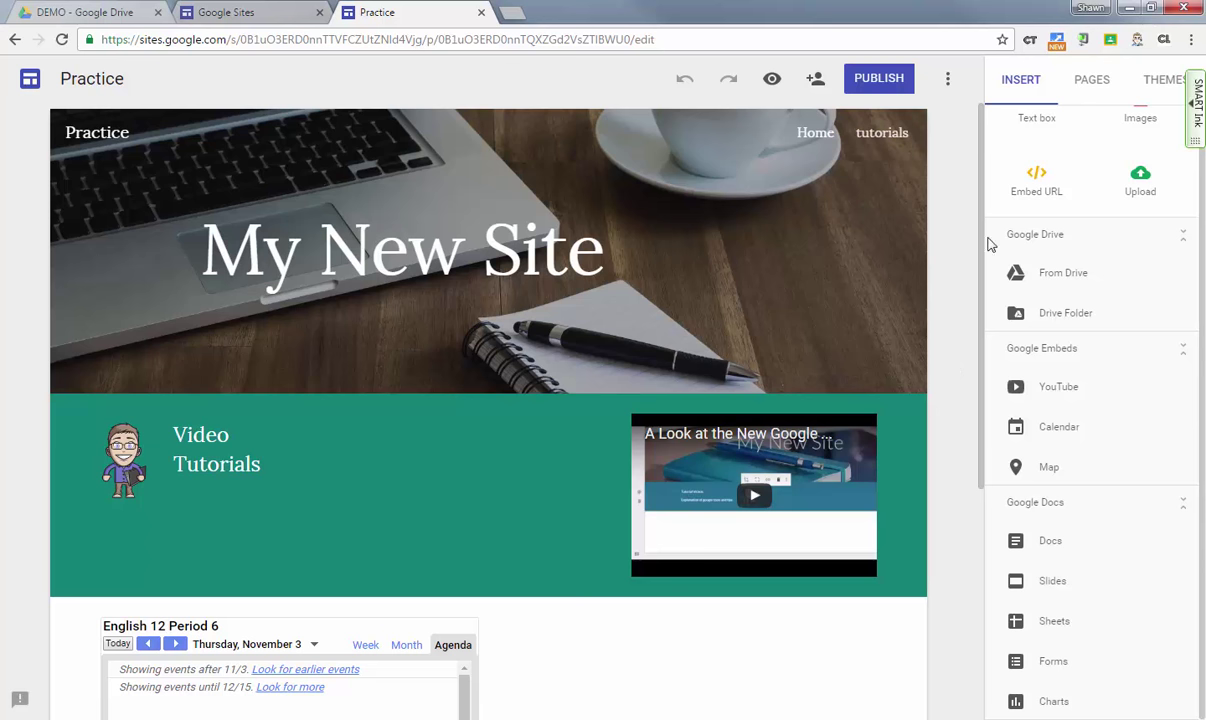
- Try the Vision and Level themes on the site and apply the Impression theme
{"action": "left_click", "coordinate": [1154, 88]}
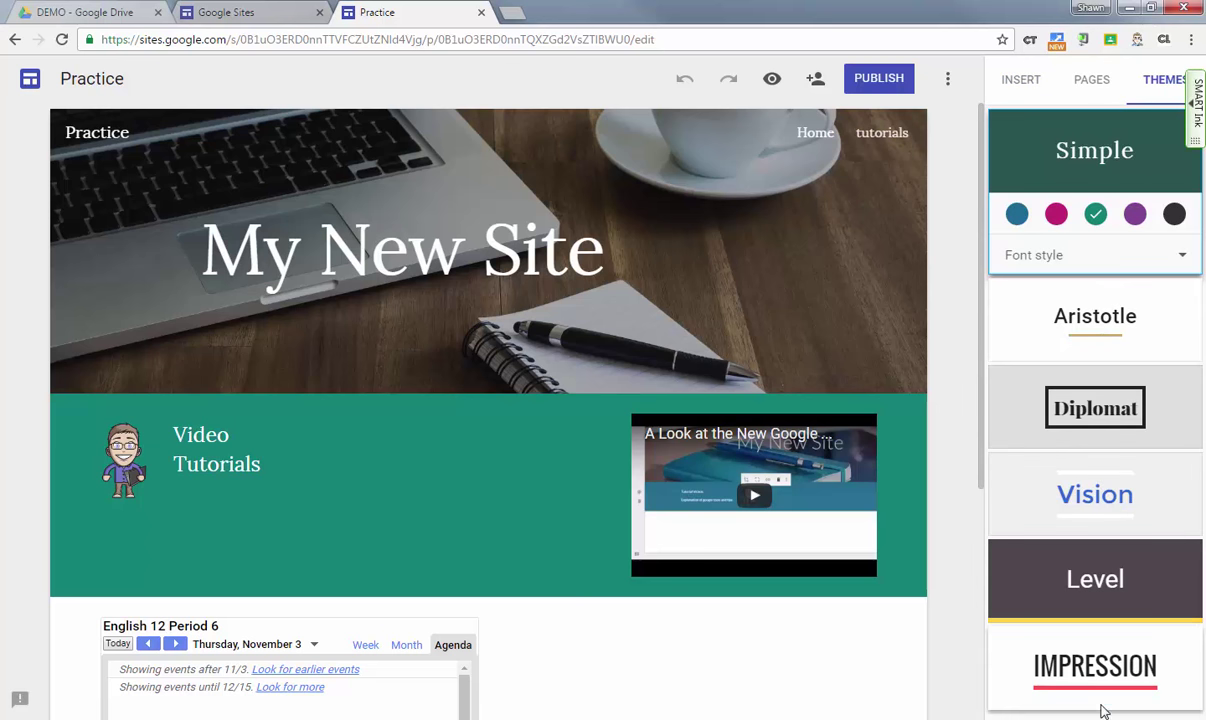
{"action": "mouse_move", "coordinate": [980, 483]}
{"action": "left_mouse_down"}
{"action": "mouse_move", "coordinate": [980, 555]}
{"action": "mouse_move", "coordinate": [980, 485]}
{"action": "left_mouse_up"}
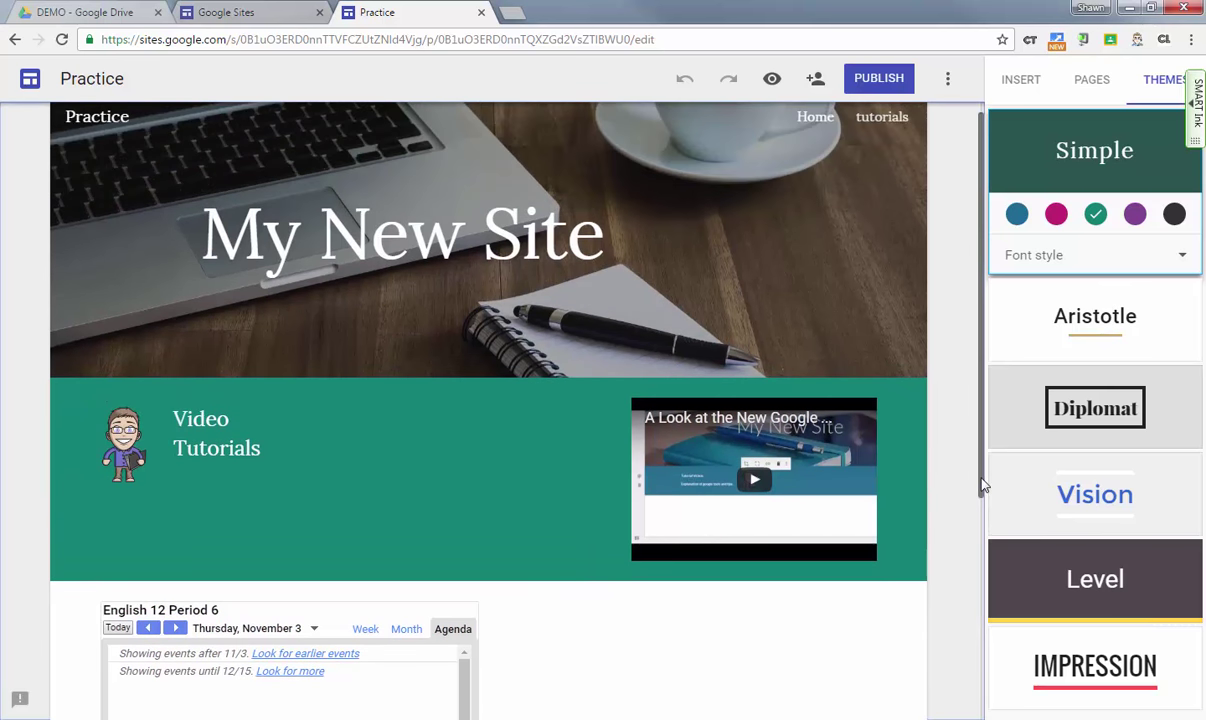
{"action": "left_click", "coordinate": [1120, 505]}
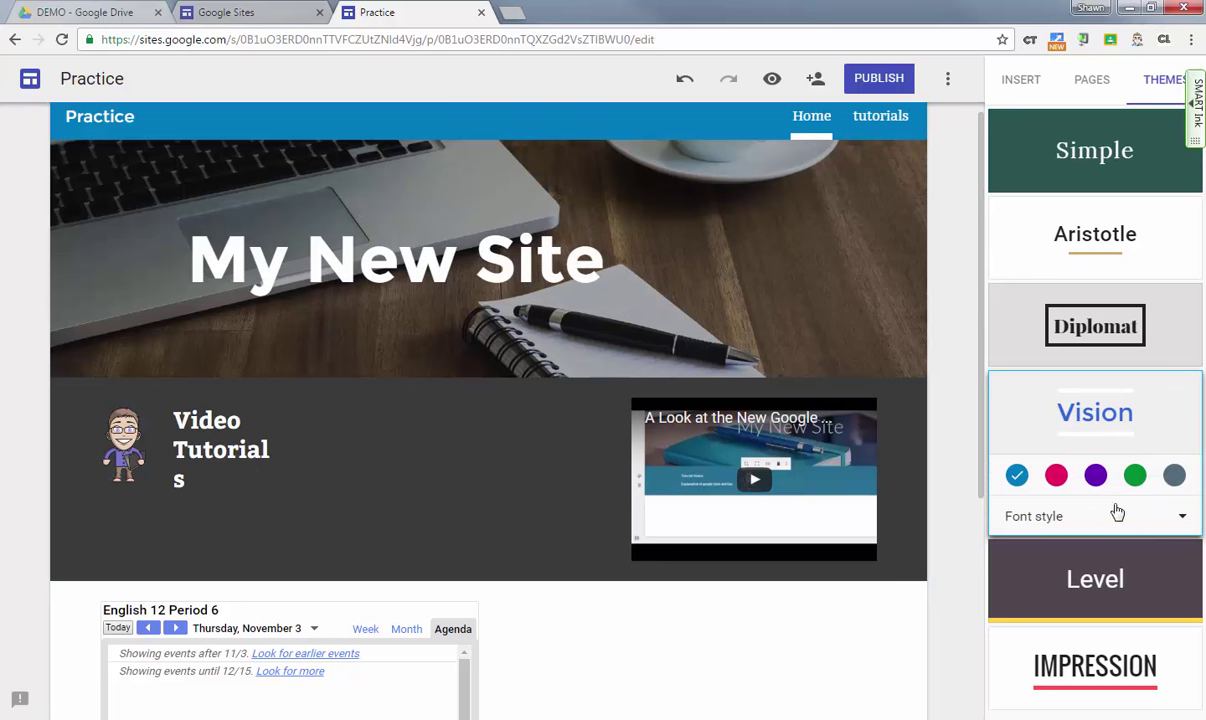
{"action": "left_click", "coordinate": [1118, 585]}
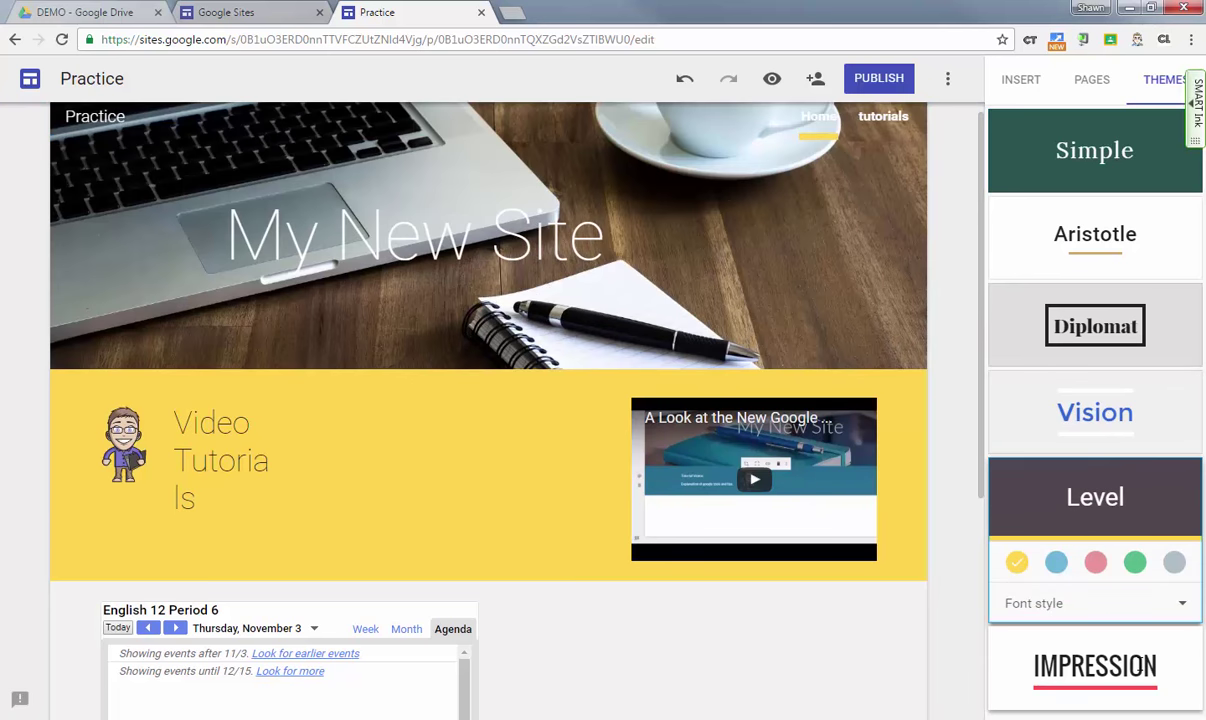
{"action": "left_click", "coordinate": [1095, 665]}
- Widen the Video Tutorials text box in the red section so its heading fits on one line
{"action": "left_click", "coordinate": [217, 440]}
{"action": "left_click_drag", "start_coordinate": [281, 471], "coordinate": [174, 421]}
{"action": "left_click", "coordinate": [243, 370]}
{"action": "left_click", "coordinate": [228, 500]}
{"action": "left_click", "coordinate": [333, 487]}
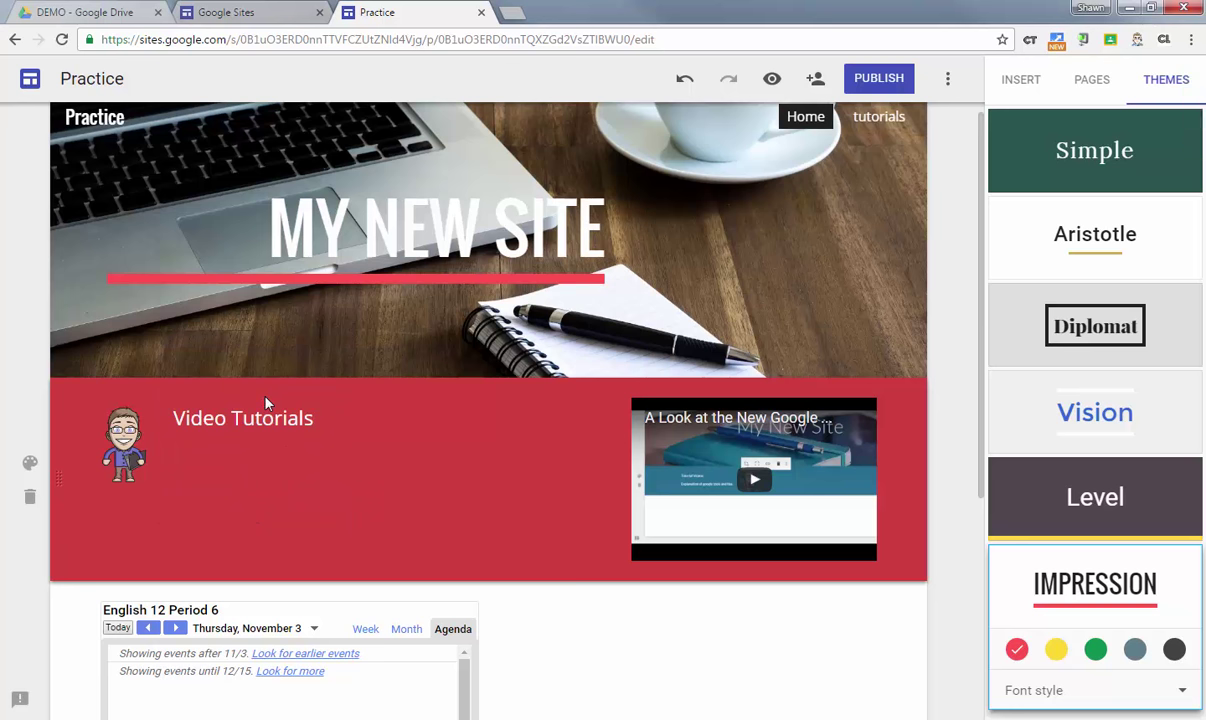
{"action": "left_click", "coordinate": [259, 401]}
{"action": "left_click_drag", "start_coordinate": [259, 401], "coordinate": [204, 465]}
{"action": "scroll", "coordinate": [970, 334], "scroll_direction": "up", "scroll_amount": 1}
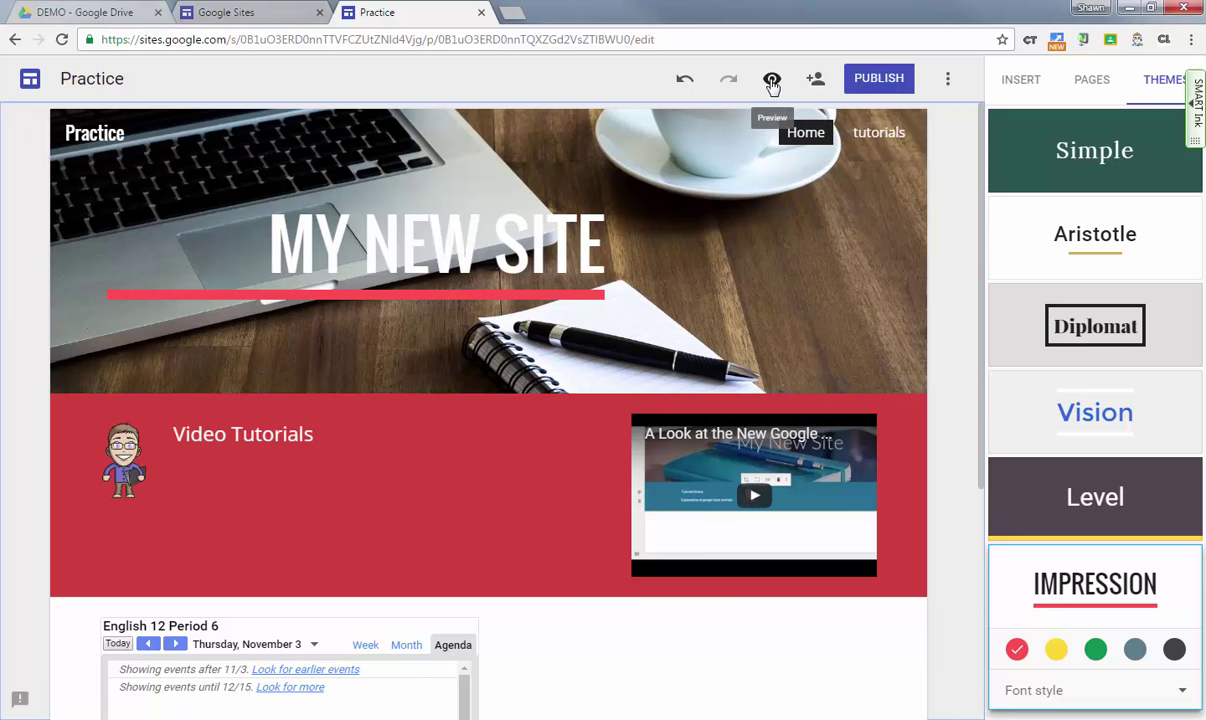
- Preview the site in the desktop, tablet and phone layouts, and exit the preview
{"action": "left_click", "coordinate": [772, 82]}
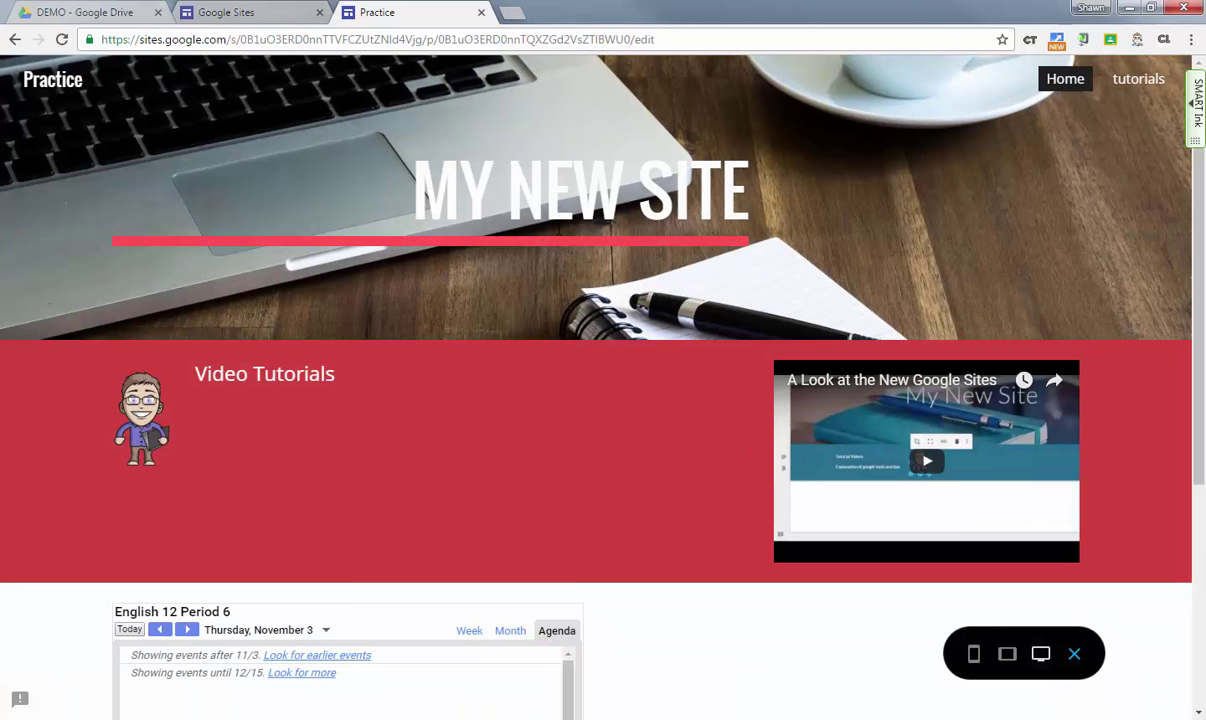
{"action": "scroll", "coordinate": [470, 369], "scroll_direction": "down", "scroll_amount": 3}
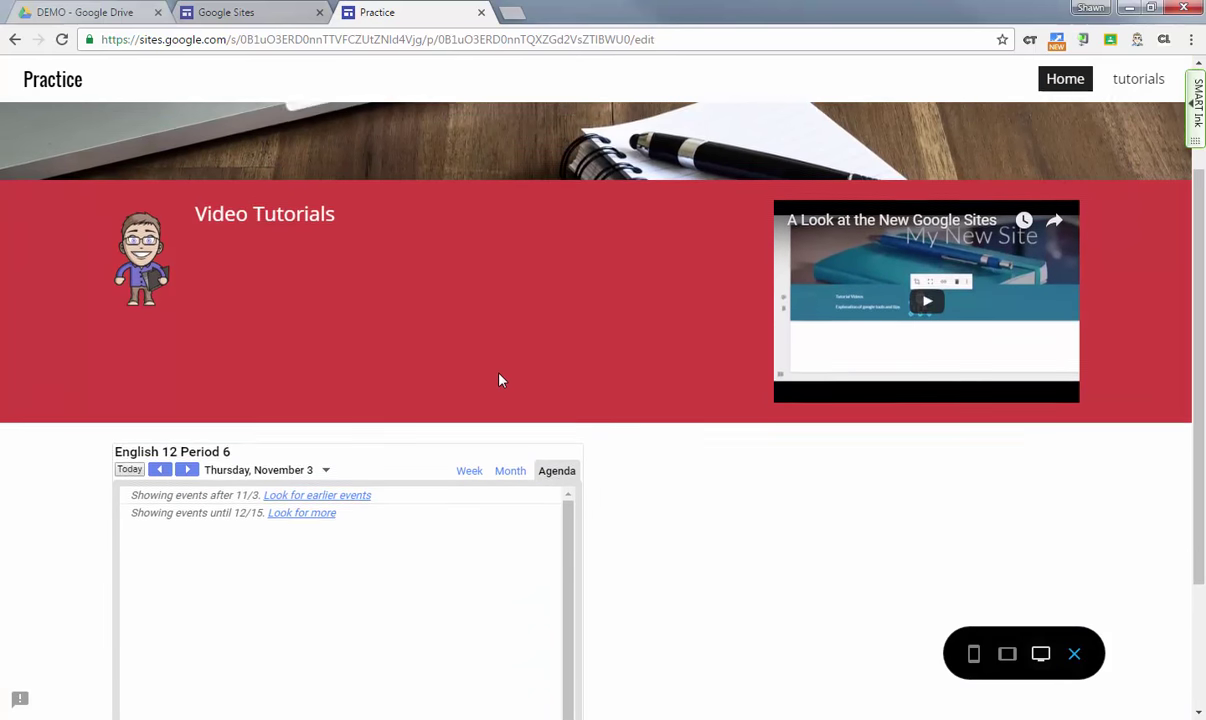
{"action": "scroll", "coordinate": [667, 416], "scroll_direction": "up", "scroll_amount": 3}
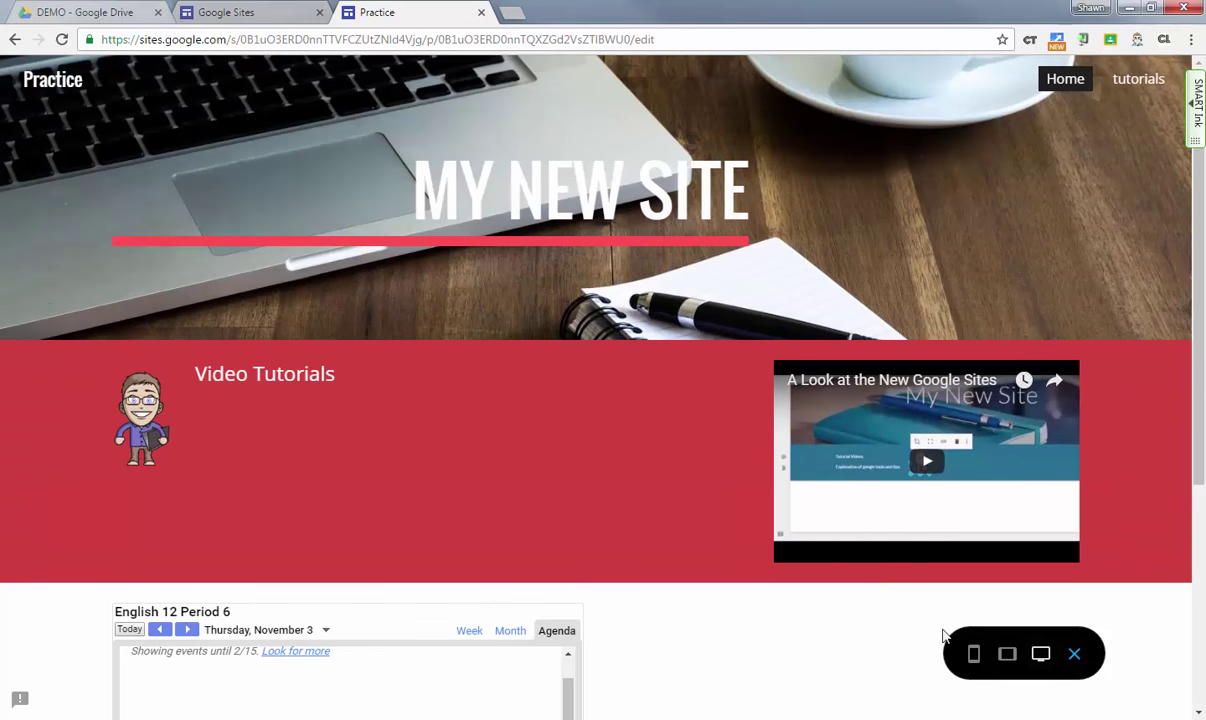
{"action": "left_click", "coordinate": [1007, 656]}
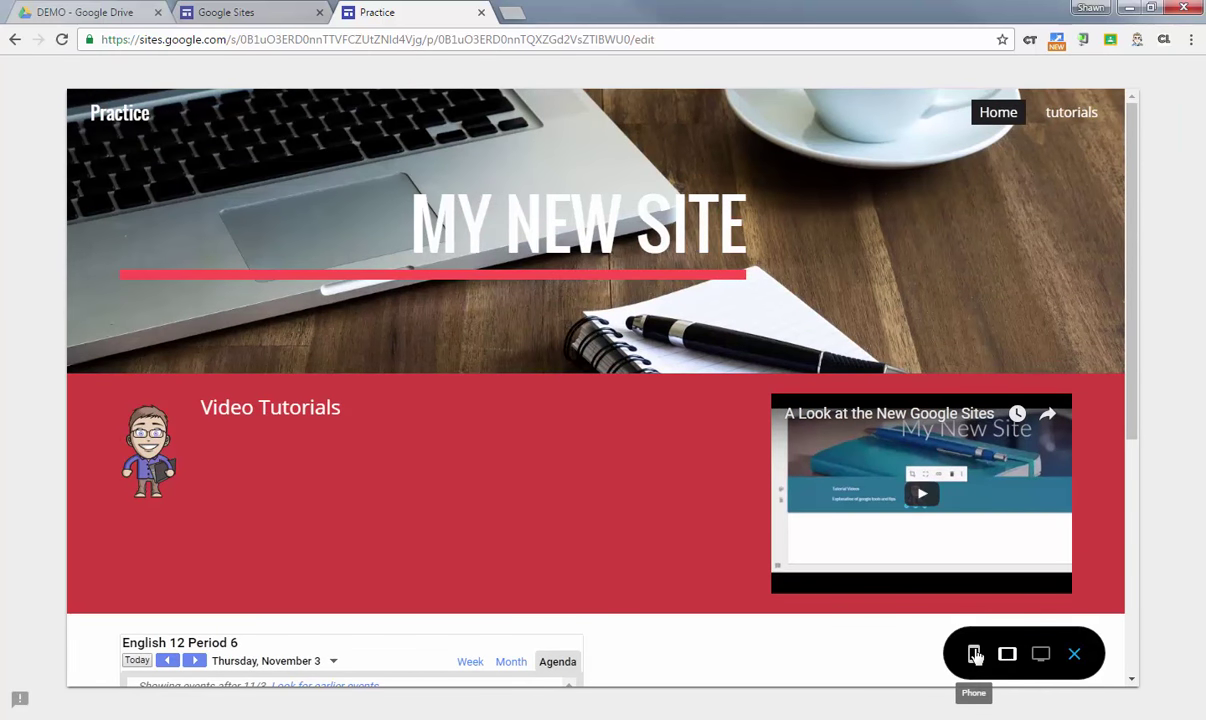
{"action": "left_click", "coordinate": [975, 655]}
{"action": "left_click_drag", "start_coordinate": [746, 261], "coordinate": [752, 235]}
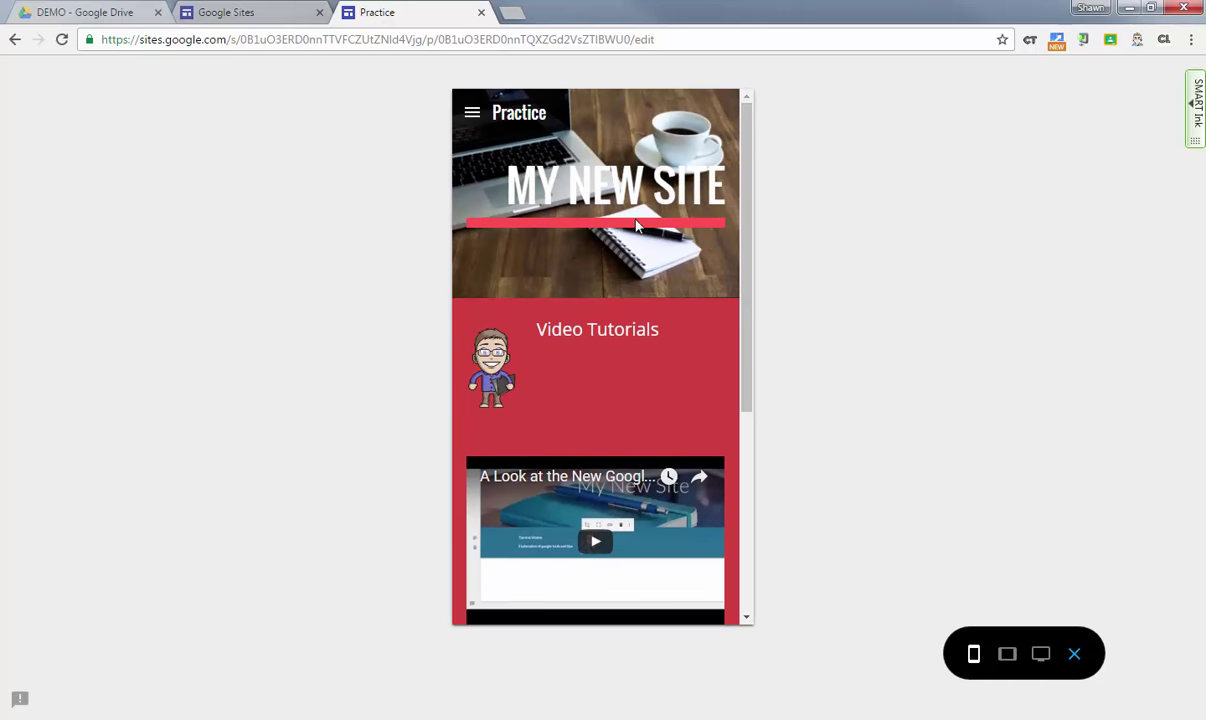
{"action": "left_click", "coordinate": [1008, 656]}
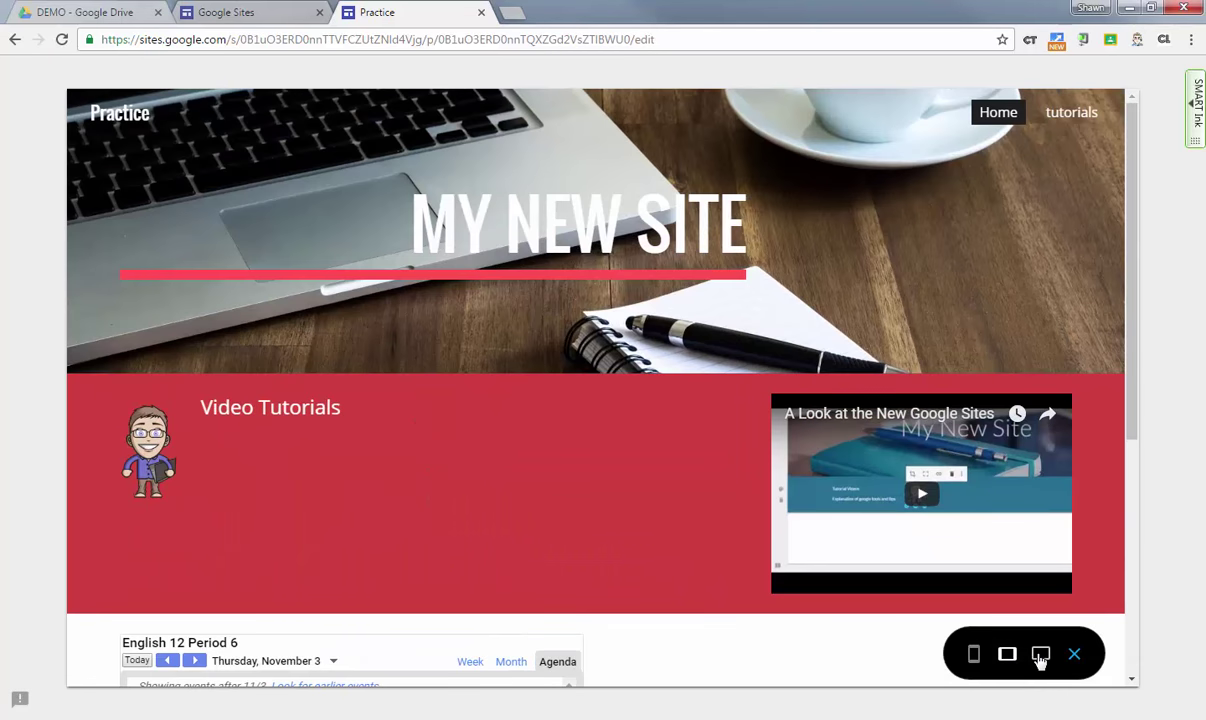
{"action": "left_click", "coordinate": [1041, 656]}
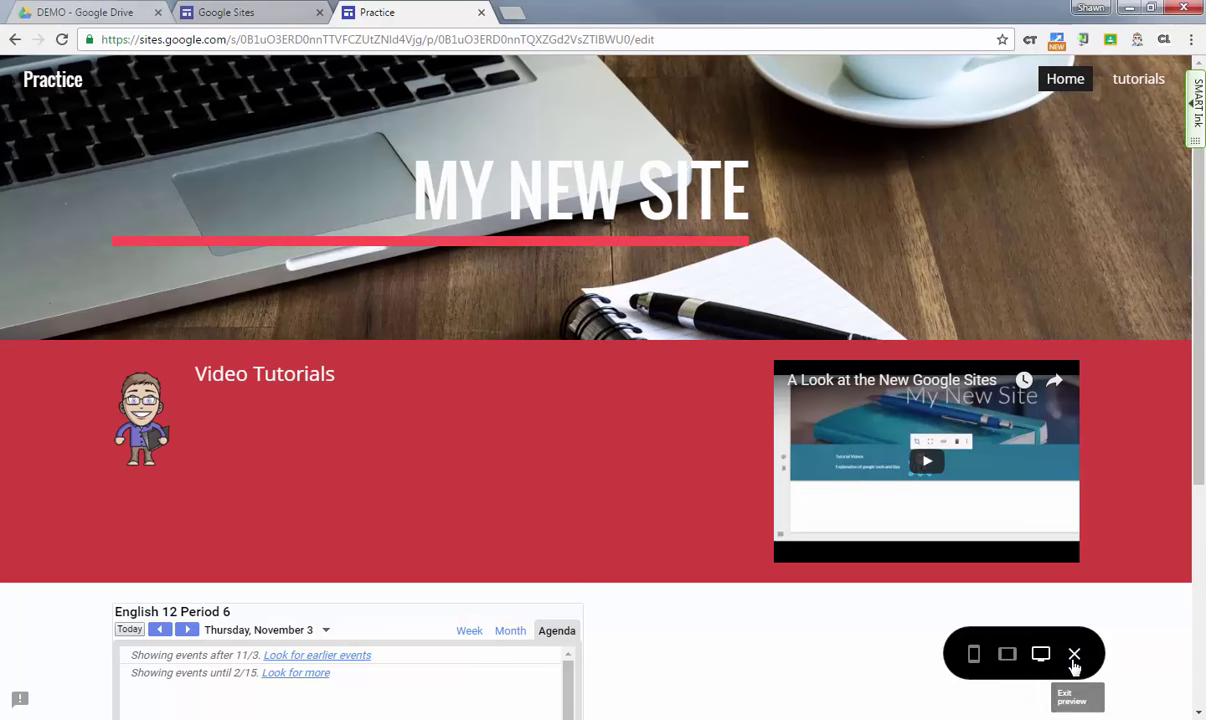
{"action": "left_click", "coordinate": [1074, 656]}
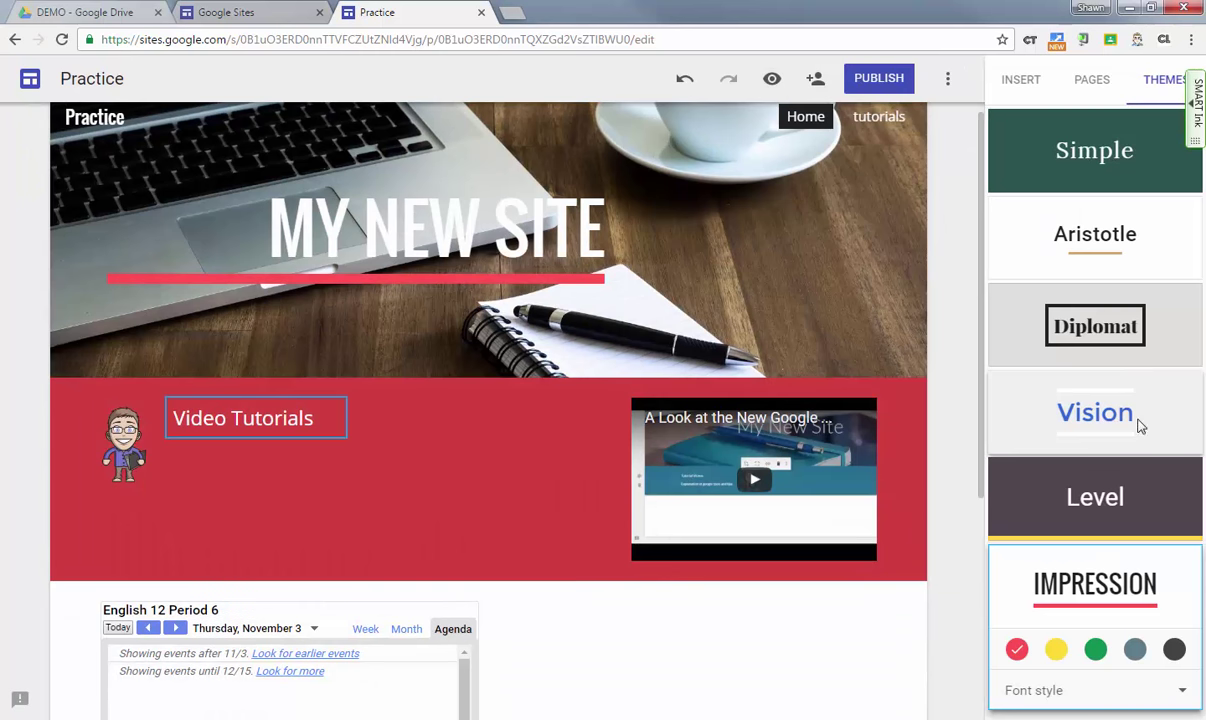
{"action": "scroll", "coordinate": [977, 560], "scroll_direction": "down", "scroll_amount": 3}
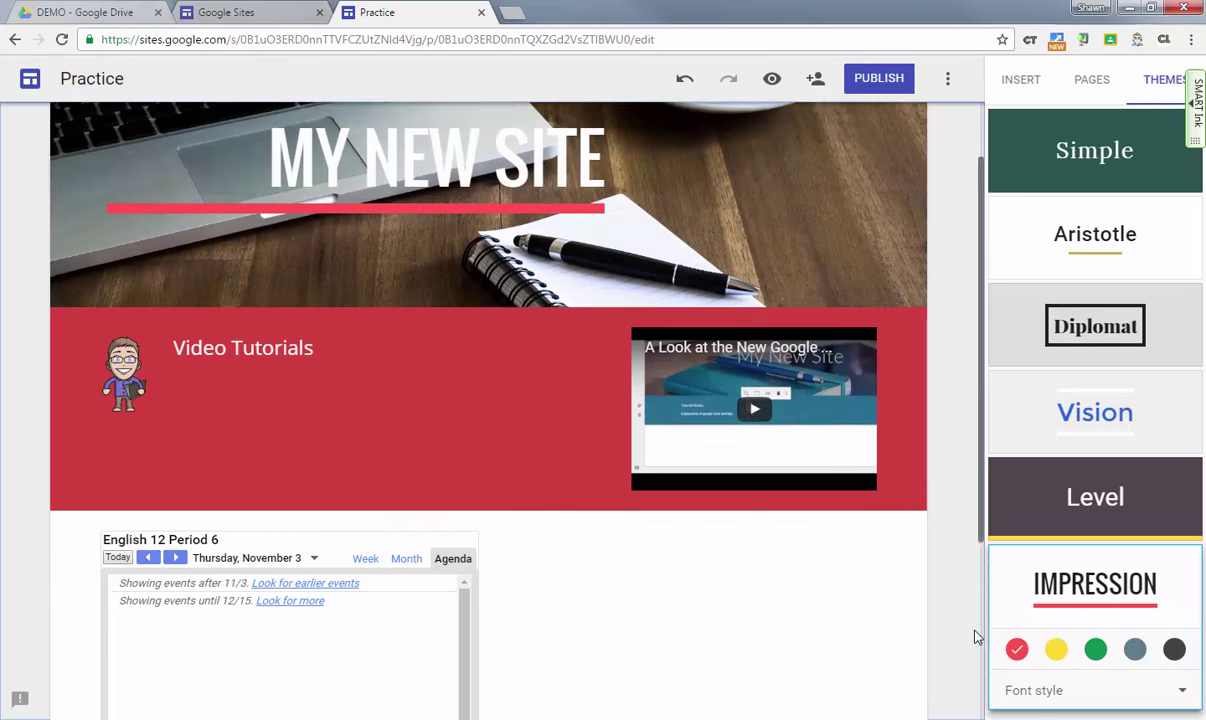
{"action": "scroll", "coordinate": [977, 654], "scroll_direction": "up", "scroll_amount": 3}
{"action": "scroll", "coordinate": [992, 363], "scroll_direction": "up", "scroll_amount": 1}
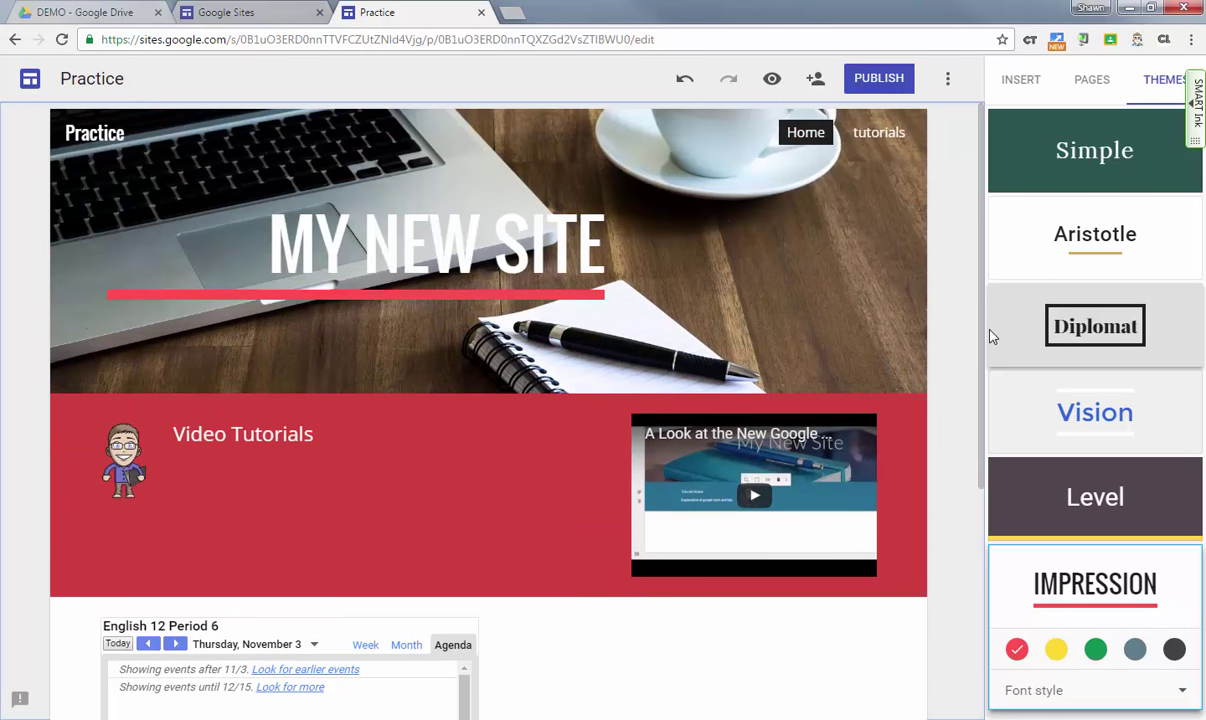